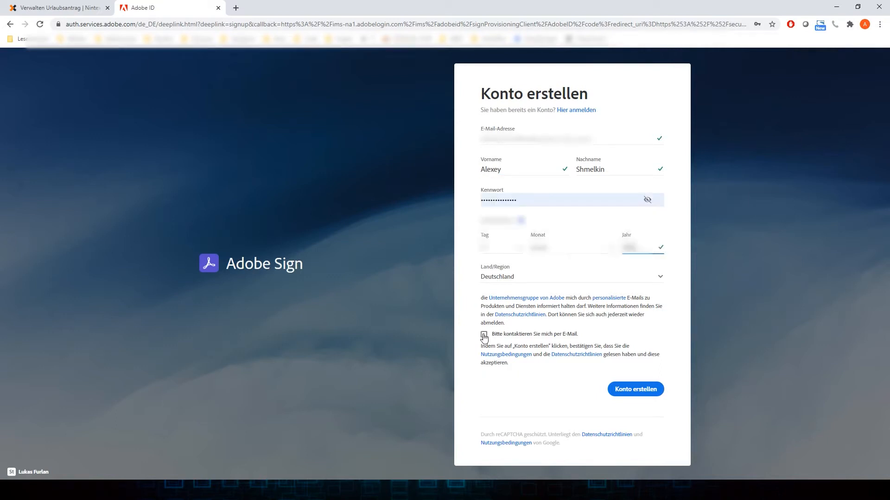
Create the Adobe account with e-mail contact allowed, enter the verification code and skip the phone number.
click(483, 335)
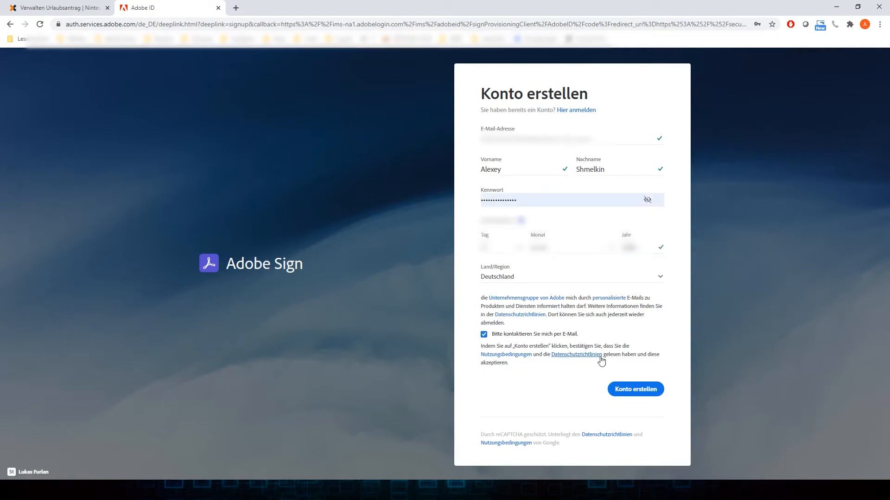
click(639, 396)
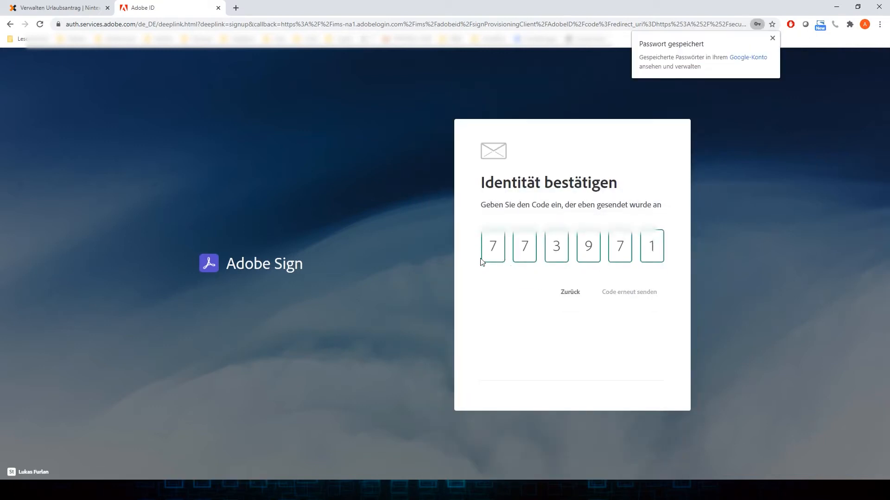
click(772, 38)
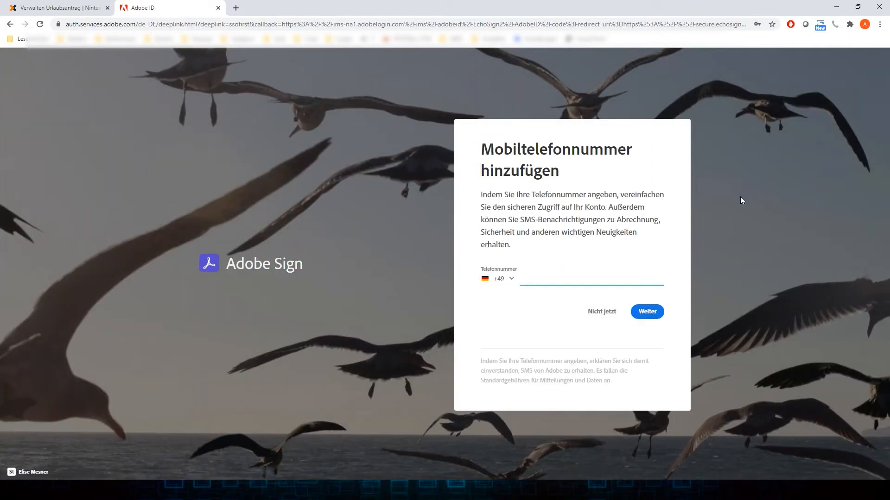
click(601, 312)
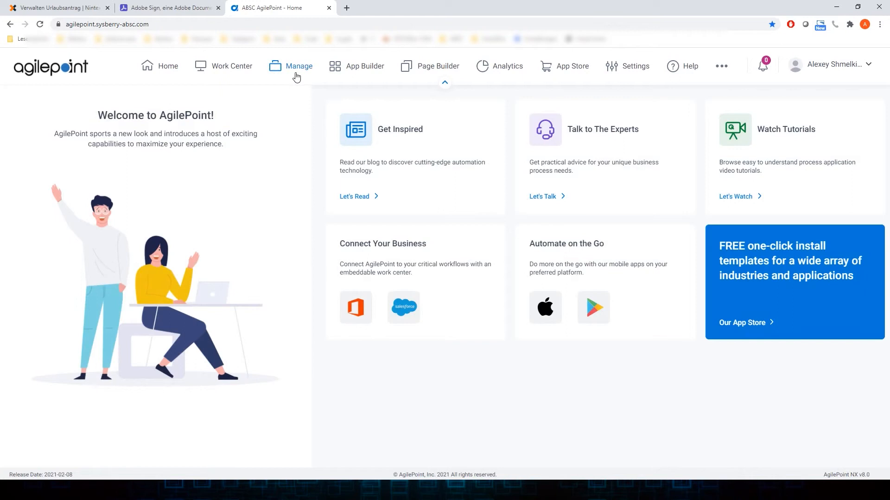
Start a new Adobe Sign token from App Builder's Global Access Tokens, leaving its fields empty.
click(297, 76)
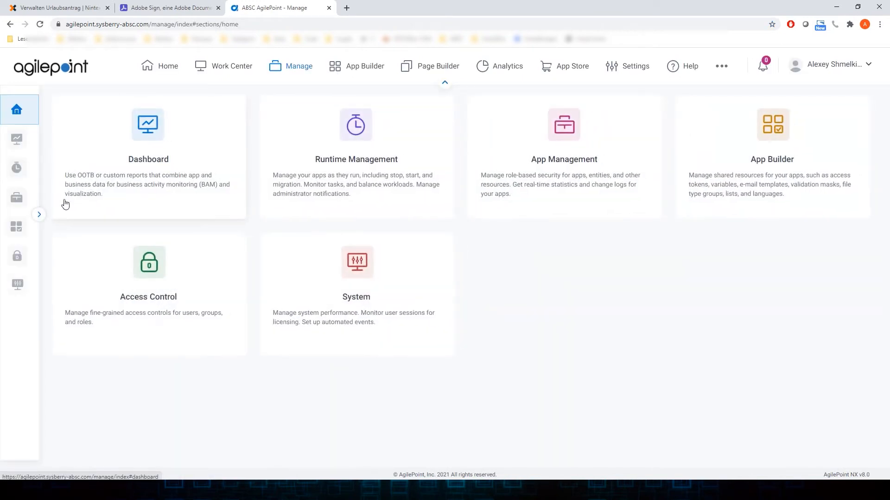
mouse_move(26, 227)
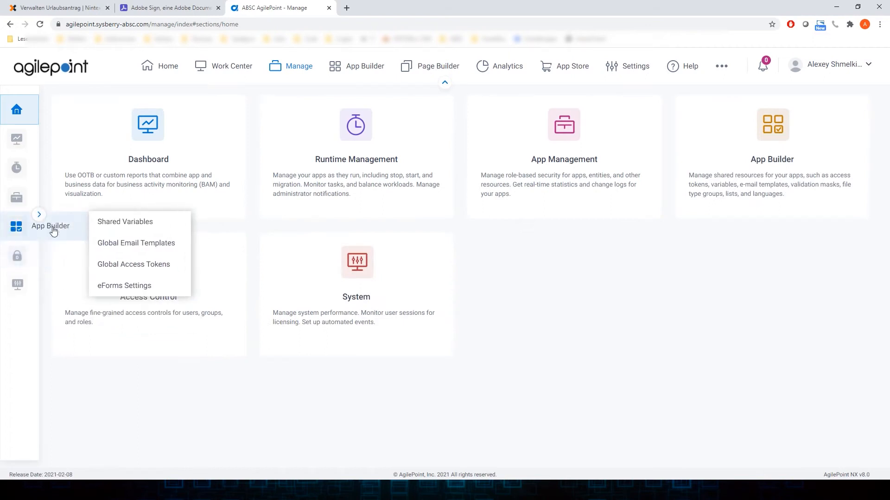
click(135, 265)
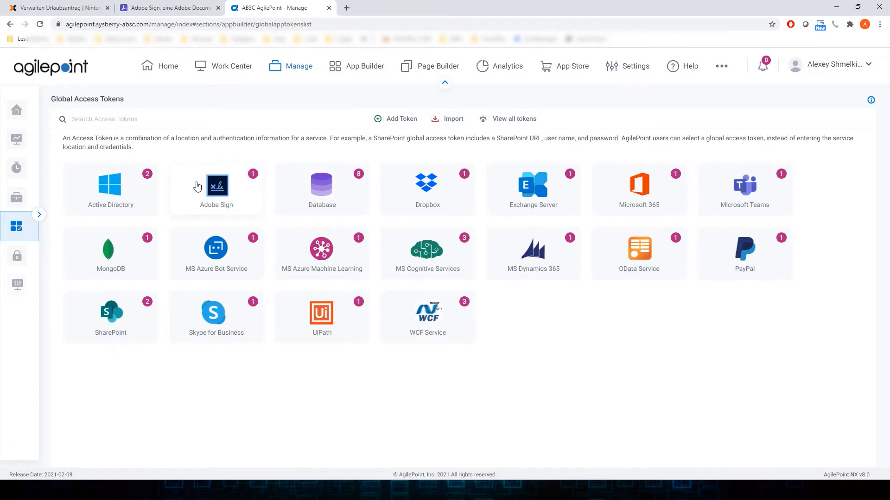
click(209, 195)
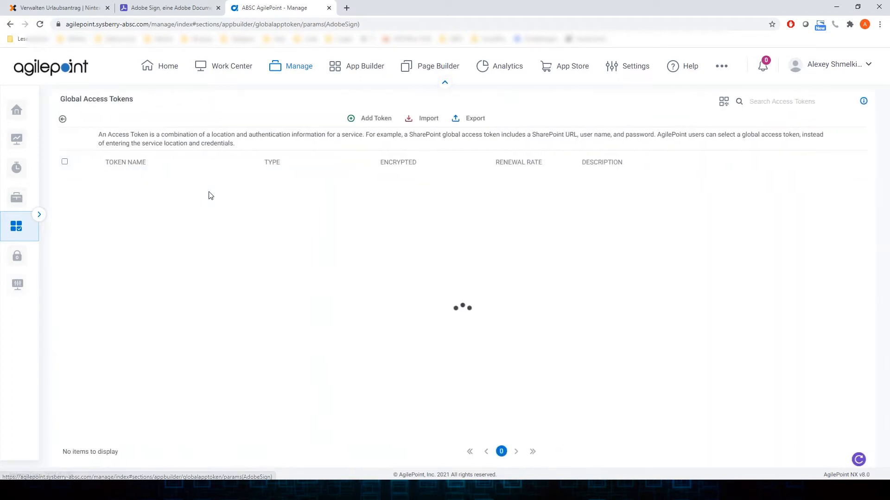
click(376, 118)
click(483, 218)
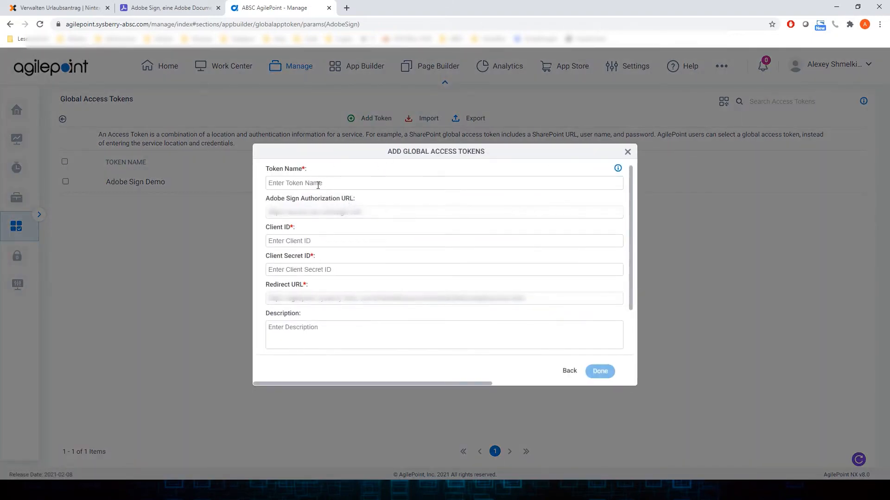
Sign in to Adobe Sign, skipping passwordless sign-in, and accept all cookies.
click(317, 185)
click(169, 8)
click(44, 56)
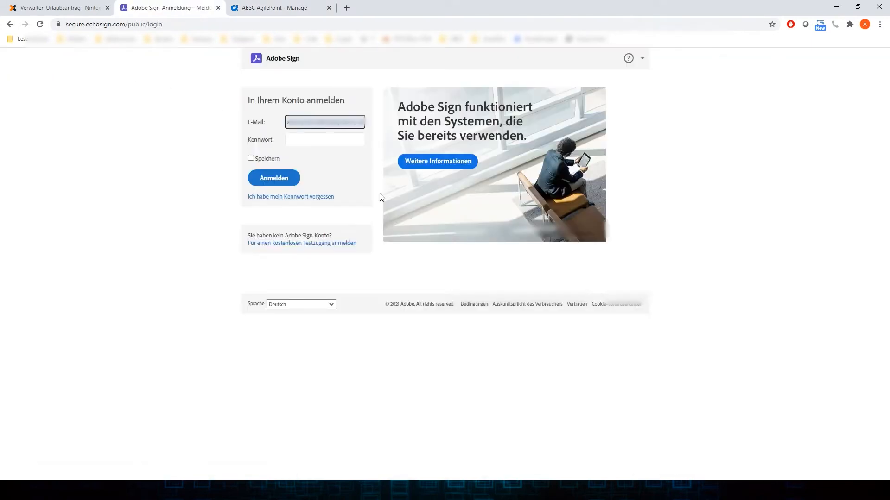
click(334, 138)
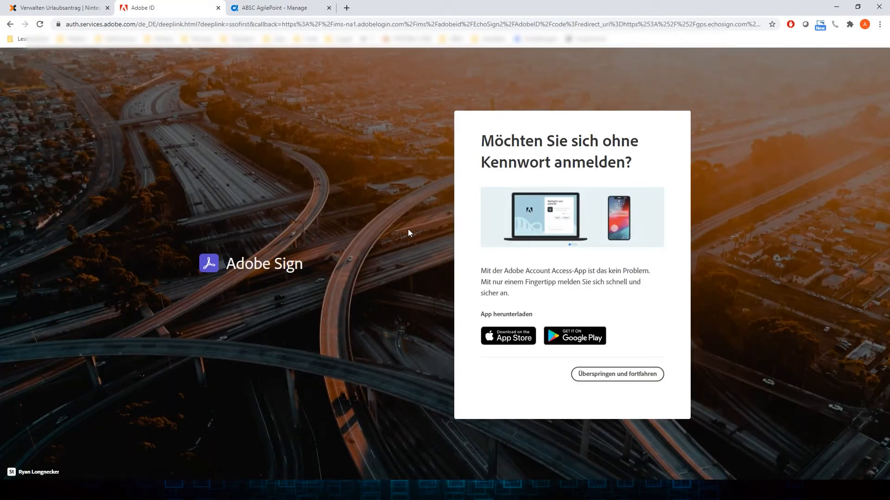
click(620, 378)
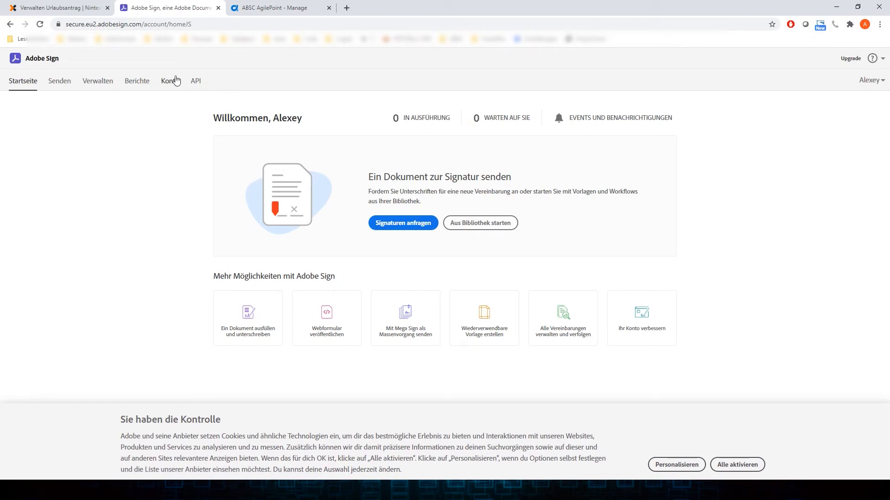
click(725, 463)
Open the LowCodeExpert API application's OAuth configuration under Konto > Adobe Sign-API > API-Anwendungen.
click(195, 82)
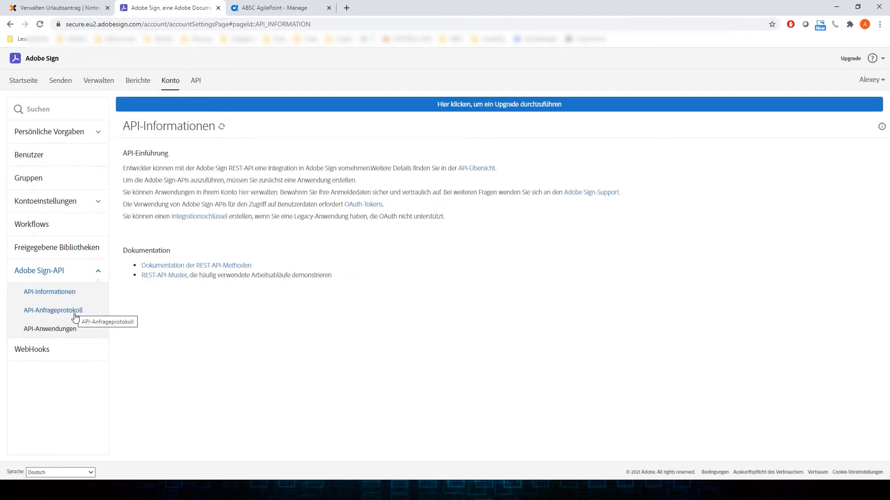
click(76, 330)
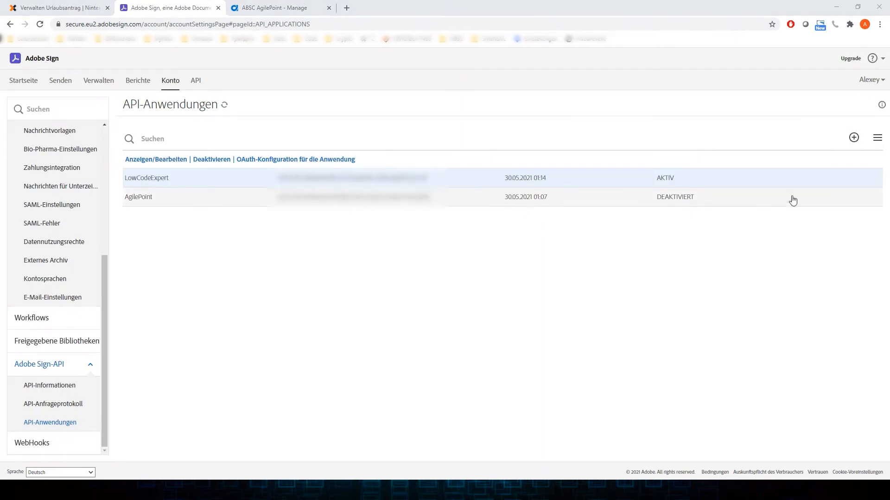
click(854, 138)
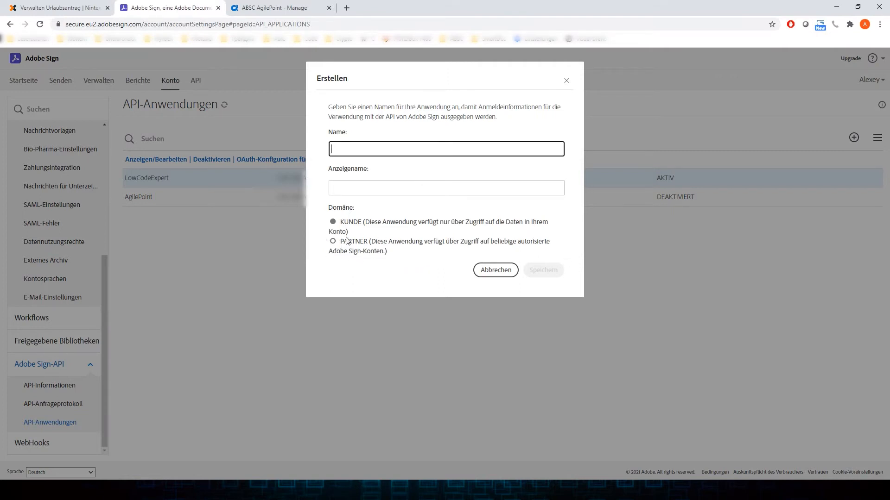
click(565, 80)
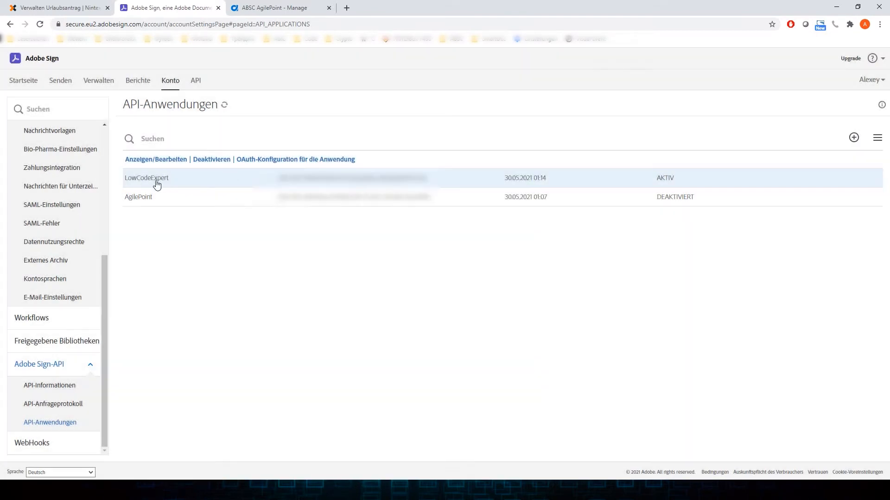
click(277, 160)
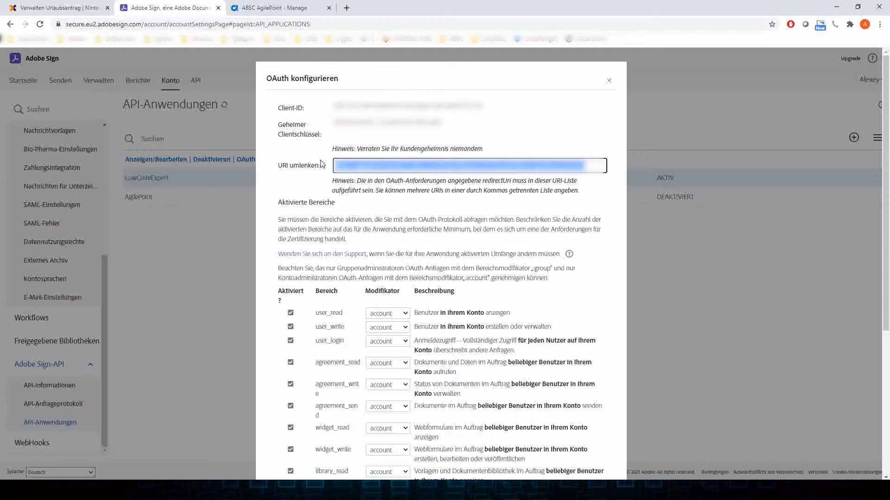
click(274, 8)
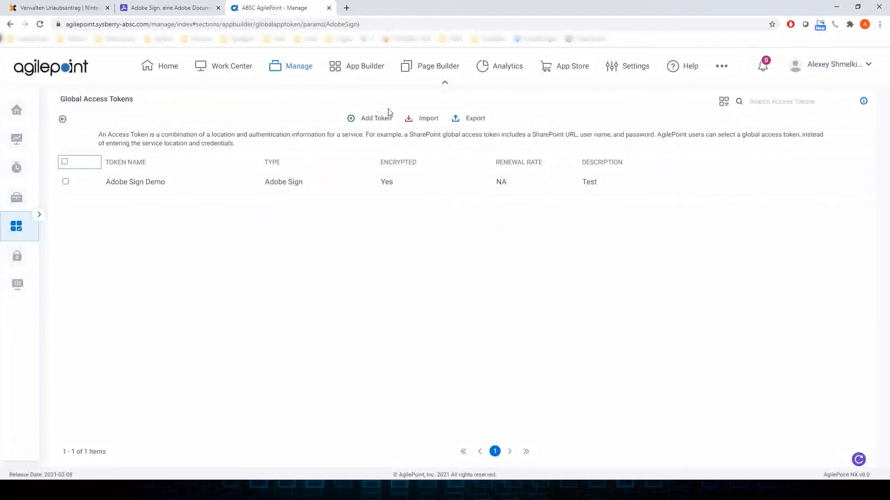
Start a new Adobe Sign global access token named 'AdobeSign LCE'.
click(371, 118)
click(489, 226)
click(600, 373)
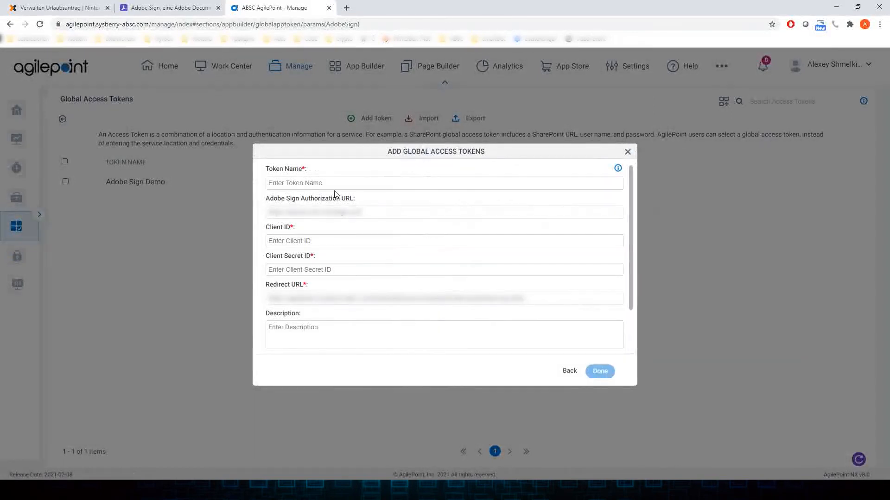
click(322, 185)
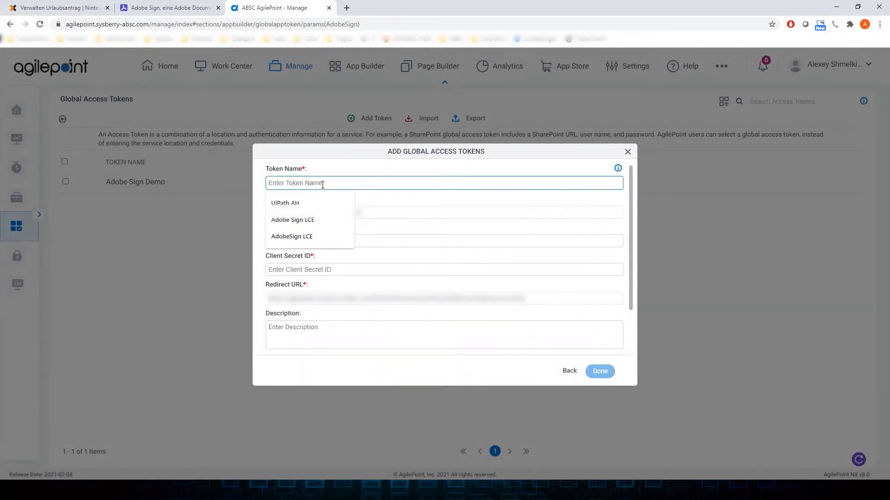
key(Down)
key(Down)
key(Down)
key(Return)
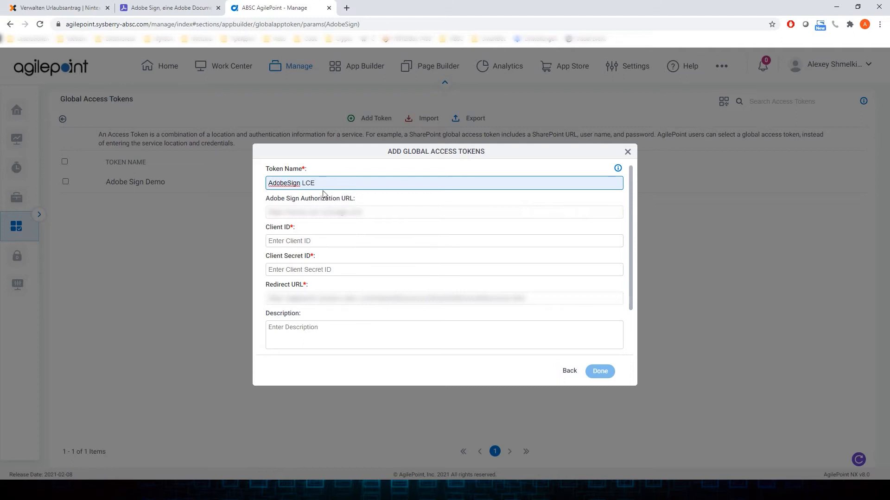
Copy the LowCodeExpert client ID and client secret into the AgilePoint token form.
click(166, 8)
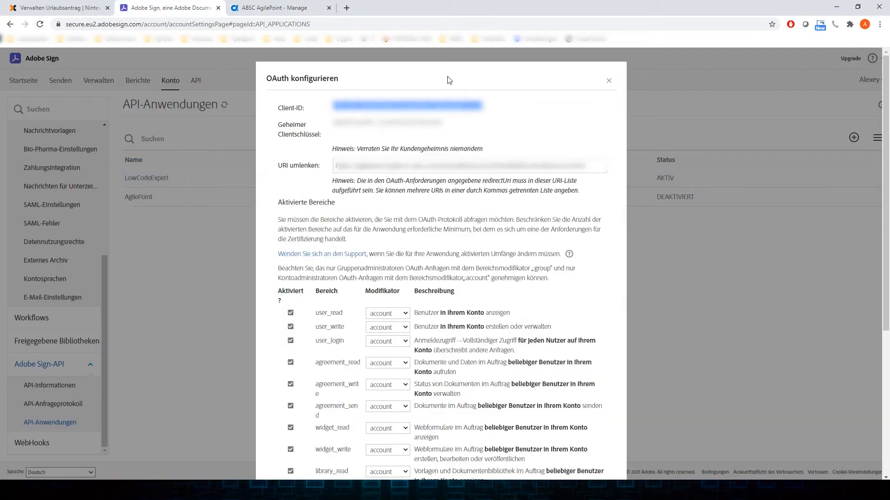
click(273, 8)
click(315, 241)
click(169, 8)
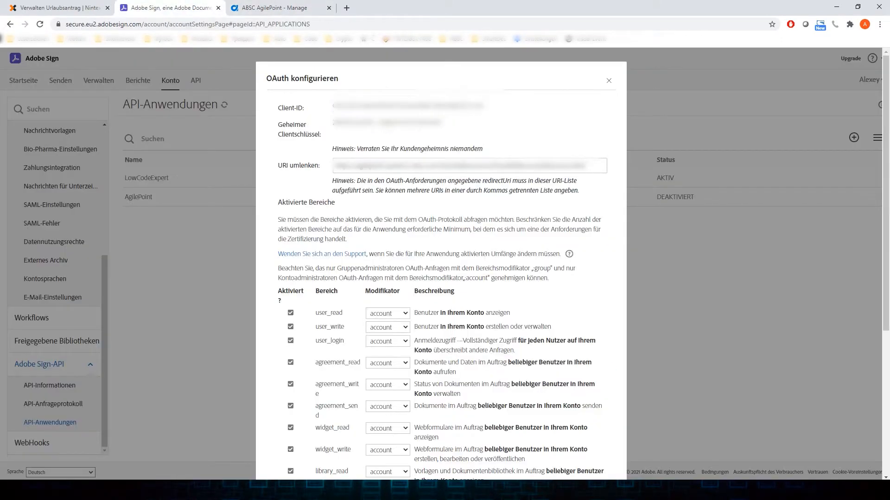
click(280, 8)
click(314, 270)
key(ctrl+v)
Paste AgilePoint's redirect URL into Adobe Sign's OAuth configuration and save it.
drag(528, 298, 207, 297)
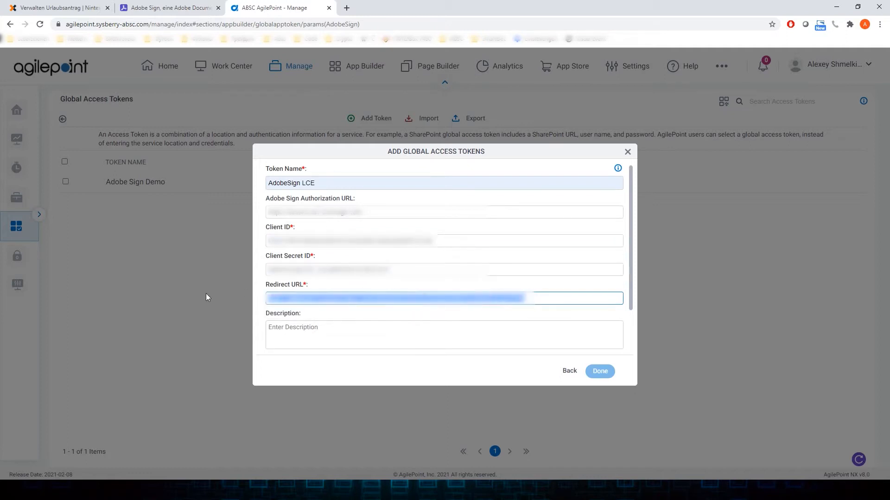
click(216, 6)
drag(596, 166, 294, 167)
key(ctrl+v)
scroll(471, 272, down, 1)
scroll(471, 276, down, 5)
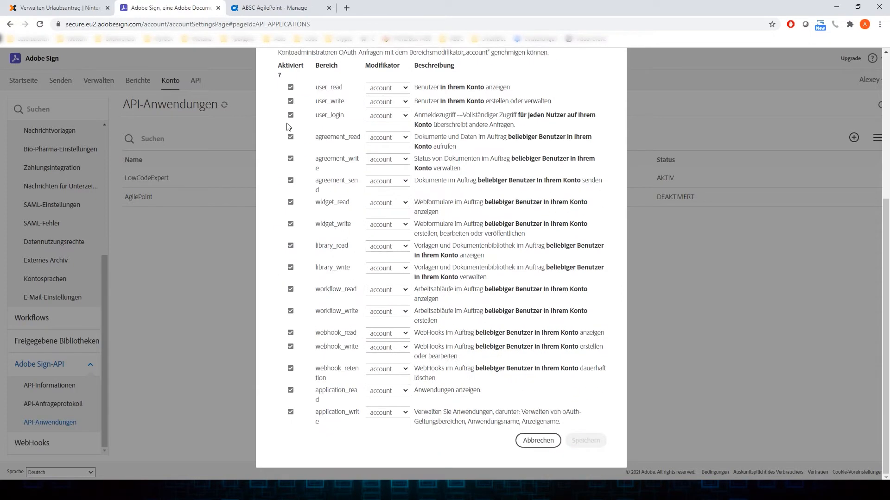
click(597, 442)
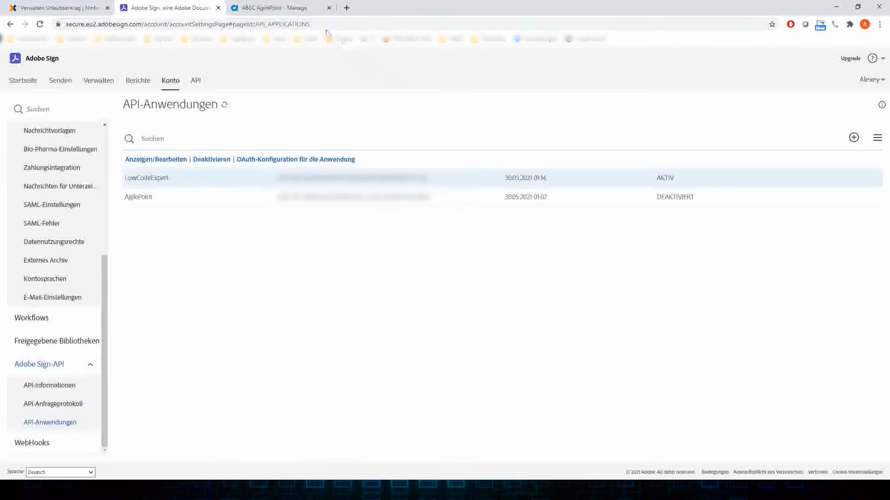
click(288, 8)
scroll(602, 319, down, 2)
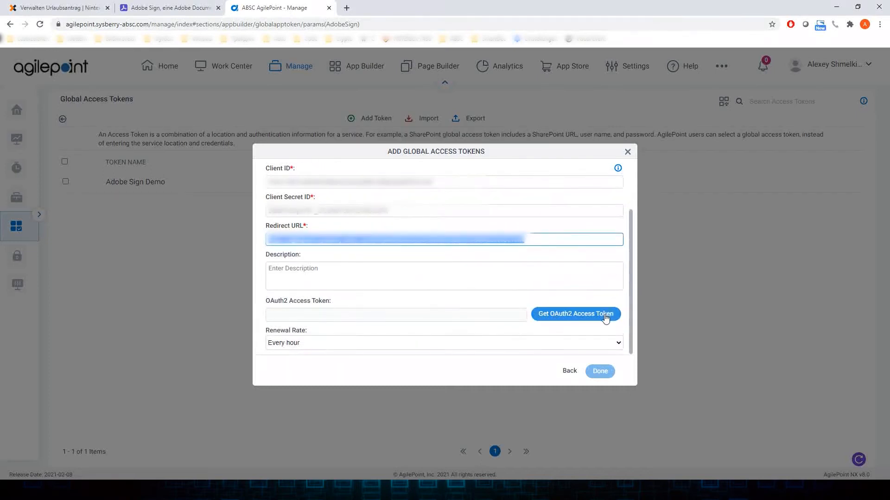
Obtain the OAuth2 access token and save the 'AdobeSign LCE' global access token.
click(606, 314)
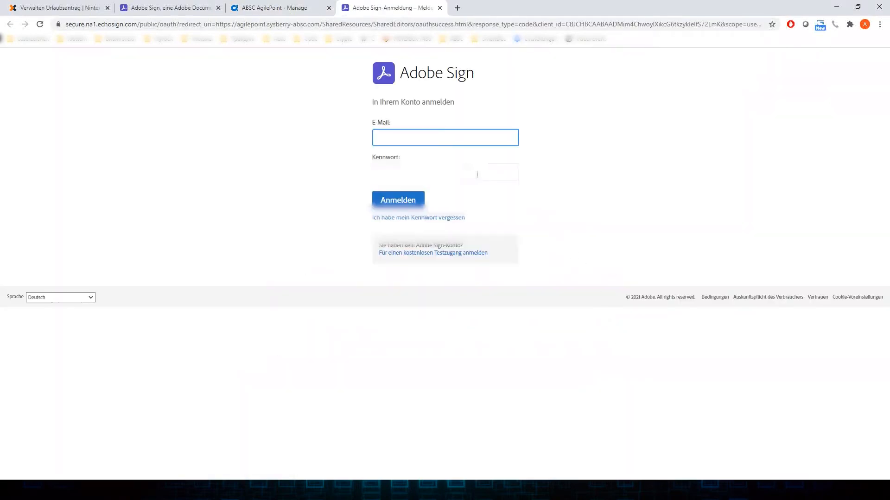
click(423, 171)
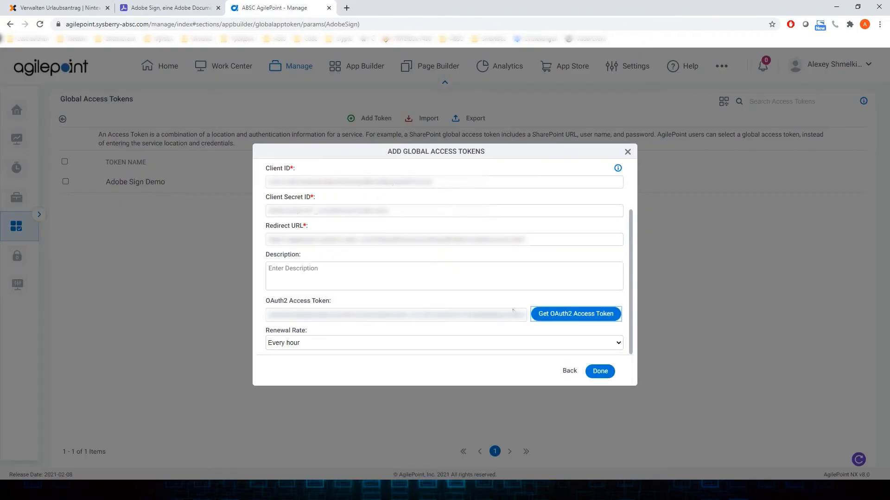
click(604, 373)
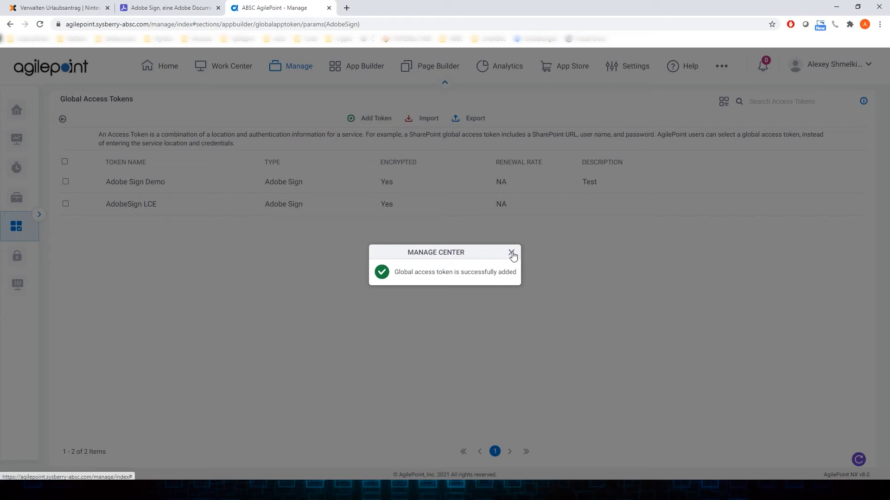
click(511, 252)
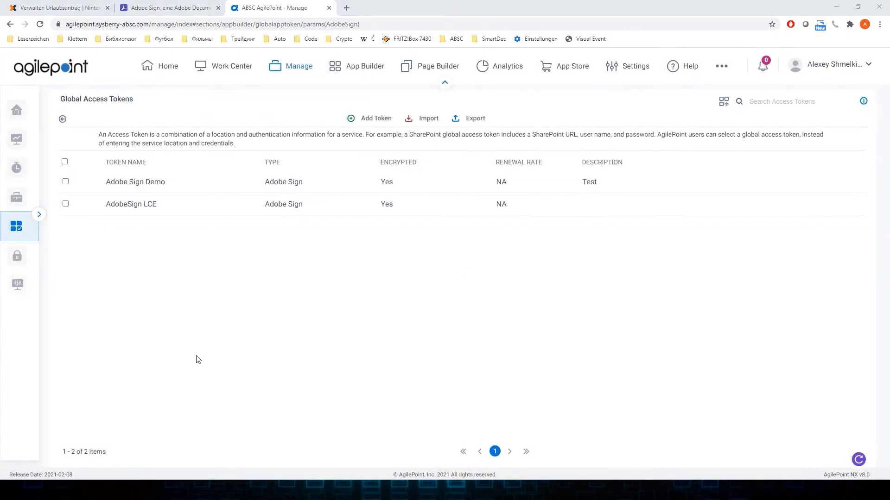
Open the LCE_Urlaubsantrag process model from the Youtube folder in Edit mode.
click(358, 65)
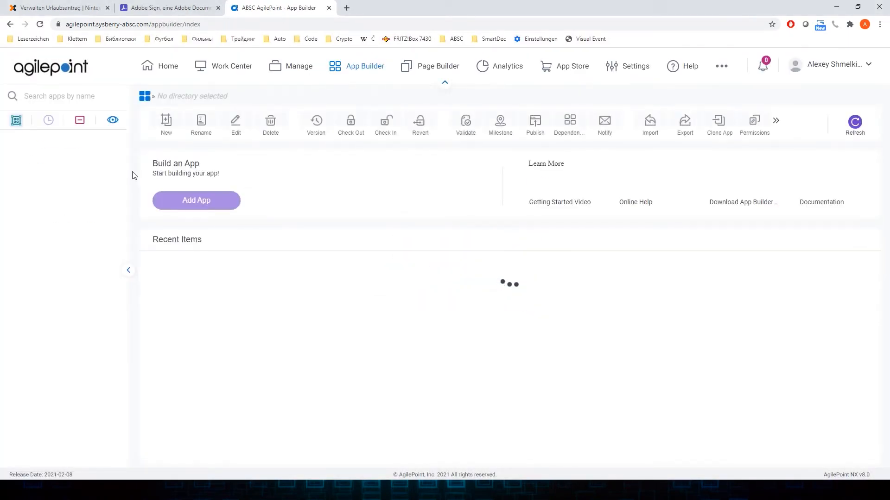
click(10, 343)
click(34, 359)
click(183, 309)
click(454, 300)
Reconnect the Freigabe connector to Microsoft Word and link Word to Prüfen Urlaubsantrag.
scroll(435, 295, down, 6)
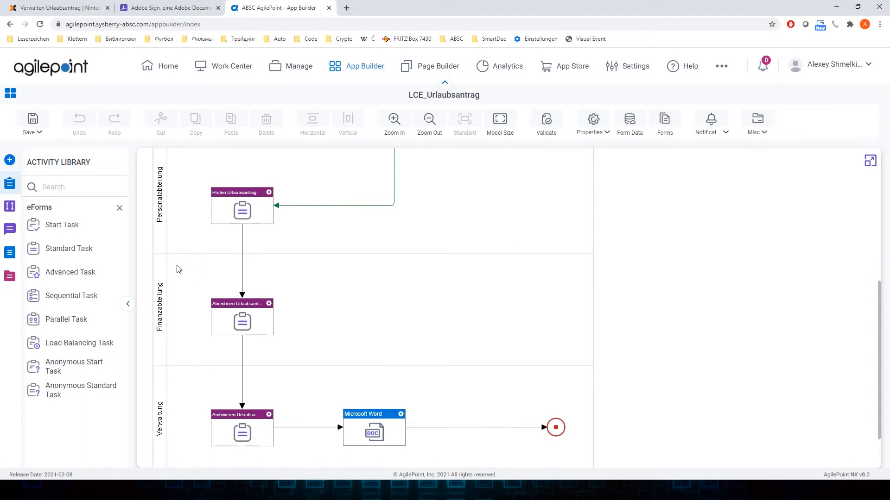
scroll(168, 259, up, 2)
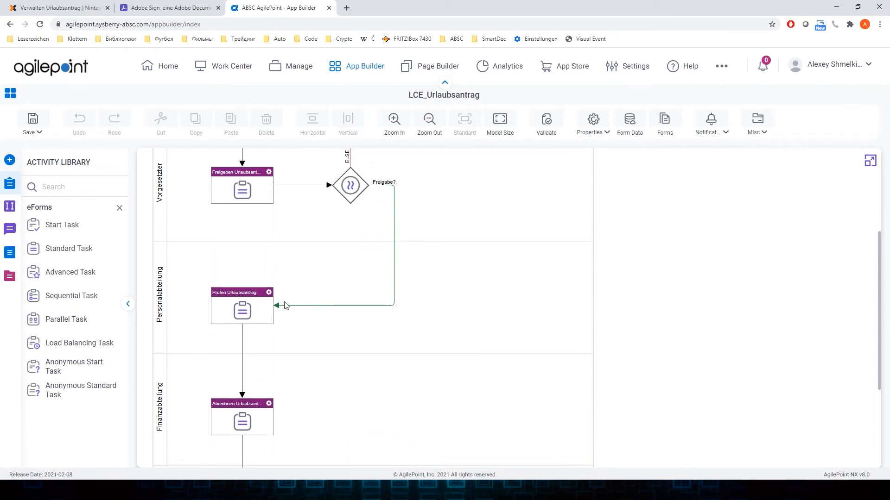
drag(275, 307, 359, 196)
scroll(355, 371, down, 2)
scroll(398, 246, up, 2)
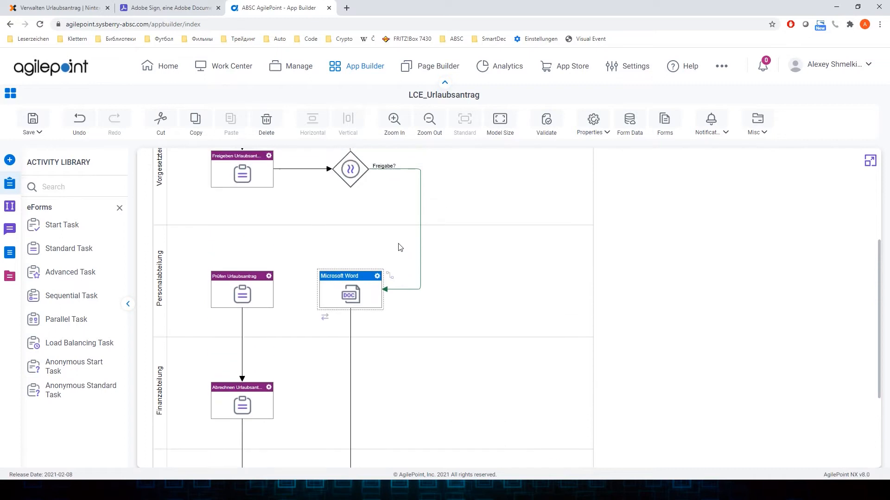
scroll(398, 247, down, 3)
click(351, 358)
drag(546, 396, 313, 246)
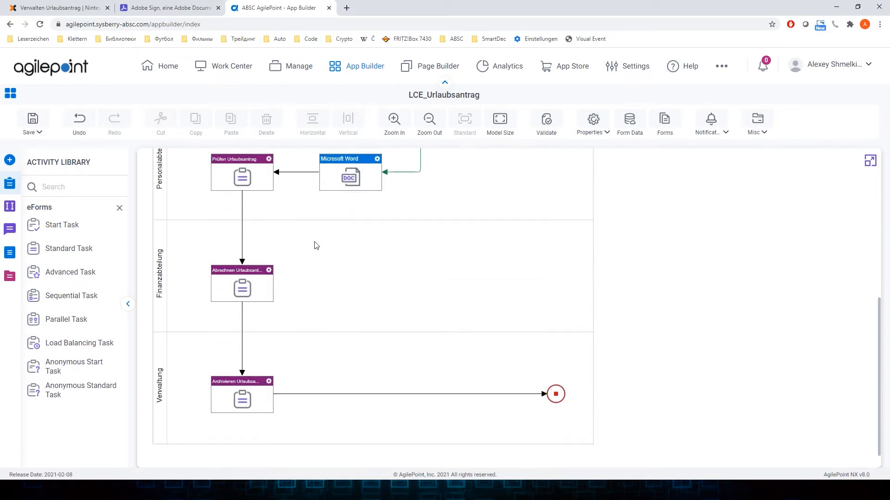
scroll(397, 333, up, 4)
Place Microsoft Word beside the Freigabe gateway and bring up the Digital Signature activities.
click(448, 251)
drag(448, 250, 448, 251)
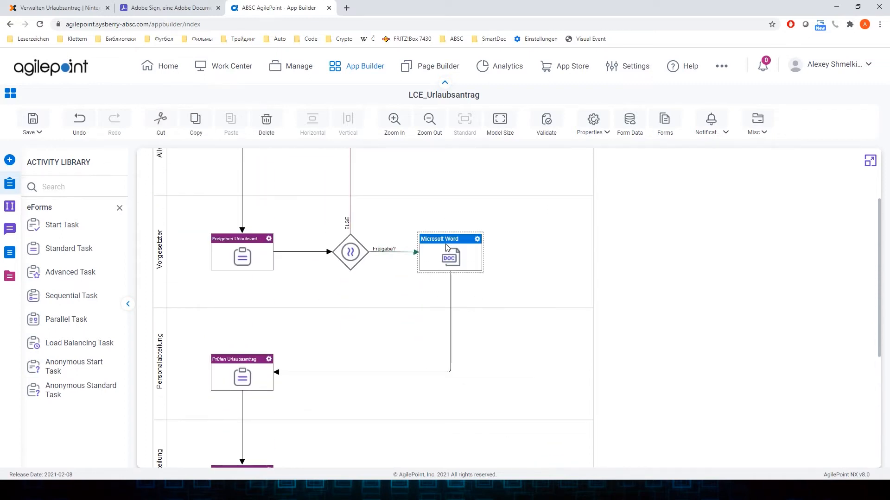
click(9, 160)
click(70, 283)
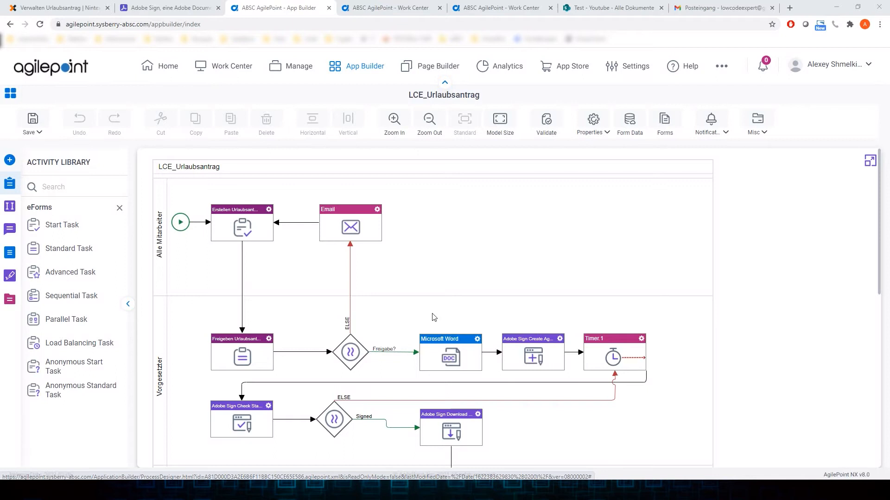
Set Create Agreement to send SharePoint file Youtube/Urlaubsantrag.pdf through the AdobeSign LCE connection.
double_click(543, 342)
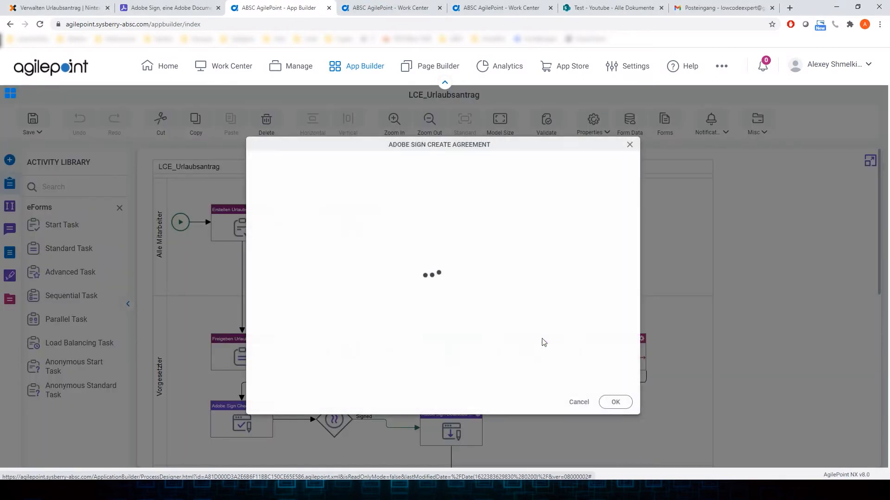
click(564, 404)
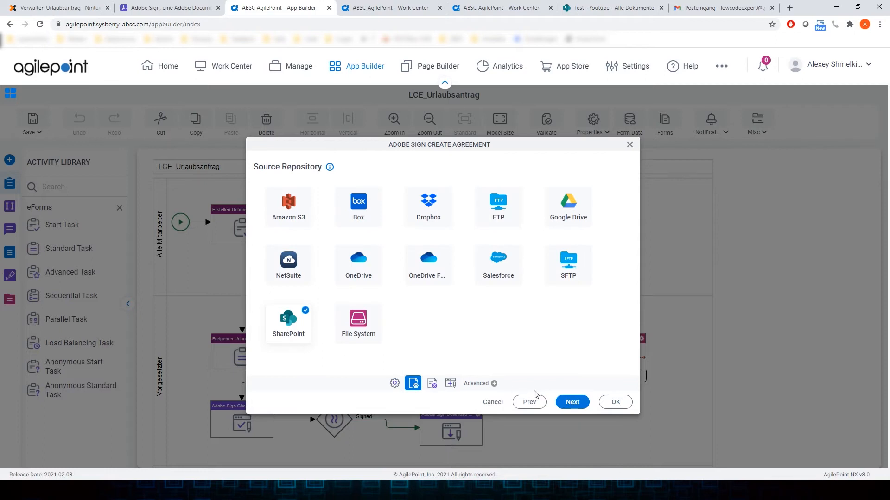
click(582, 405)
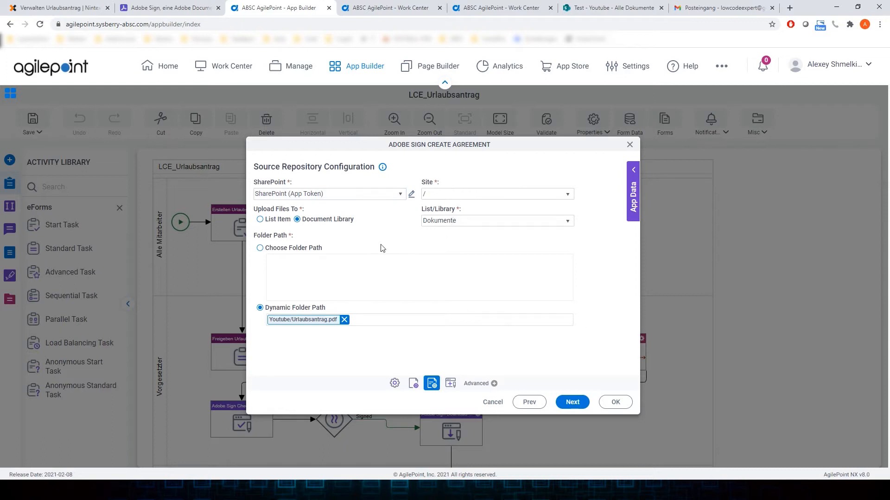
click(571, 402)
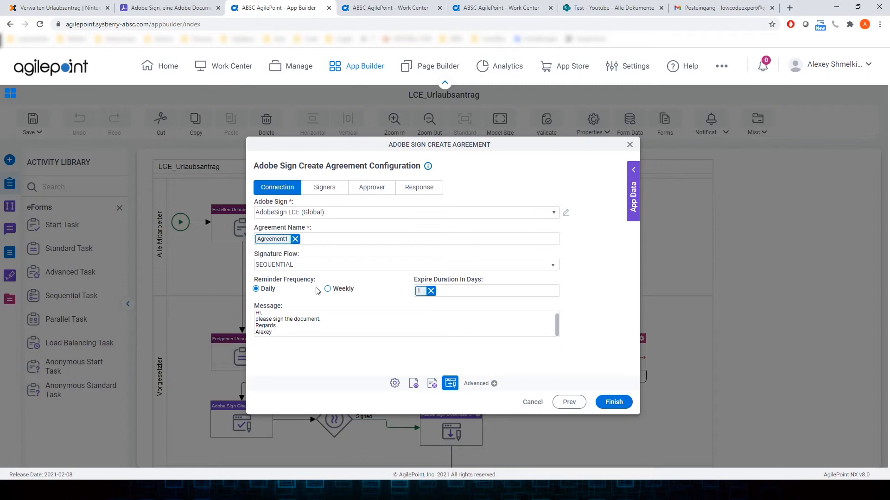
Review Create Agreement's signers, approver and response settings, storing the ID in agreementID, and save.
click(330, 190)
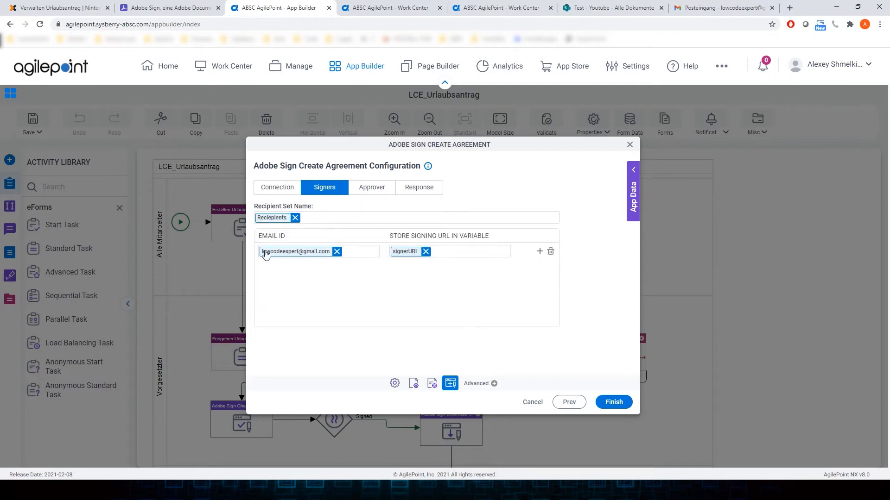
click(378, 194)
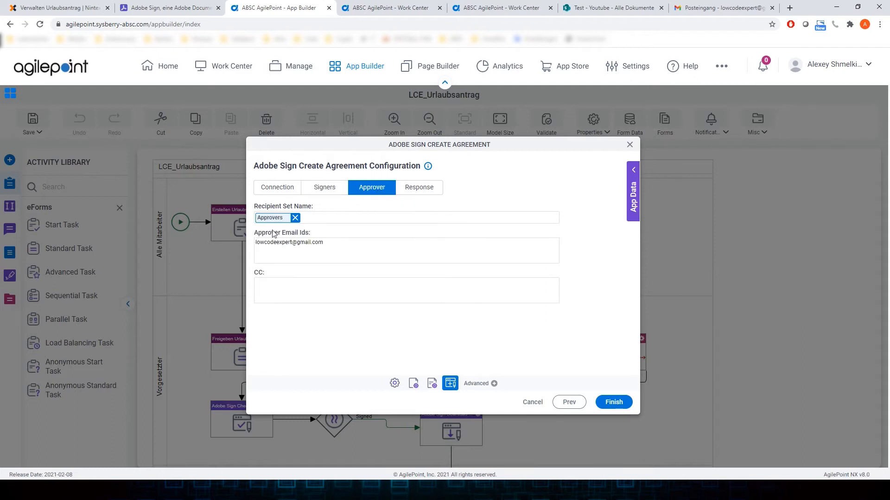
click(412, 191)
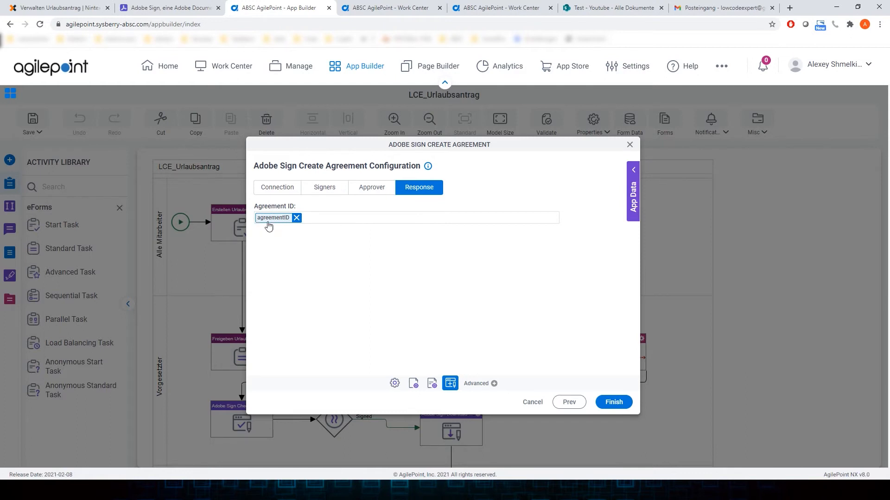
click(616, 402)
double_click(619, 355)
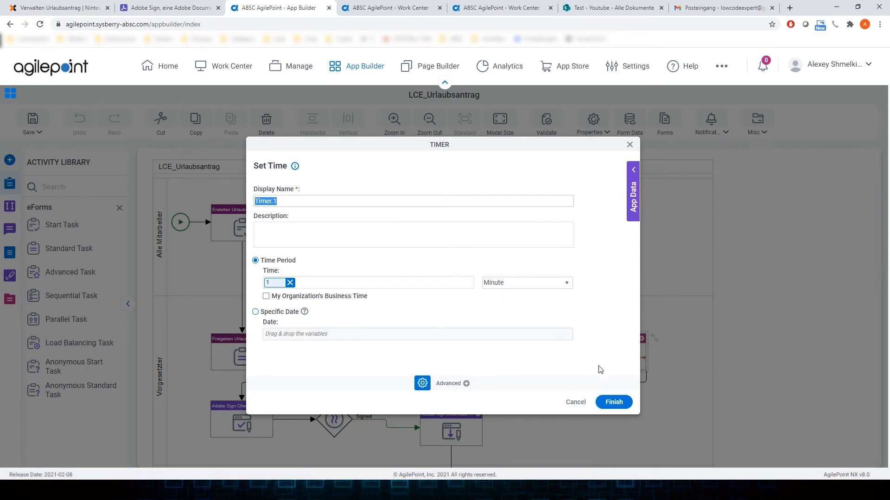
Save Timer 1 with its 1-minute period and set Check Status to write signStatus.
click(613, 402)
double_click(241, 420)
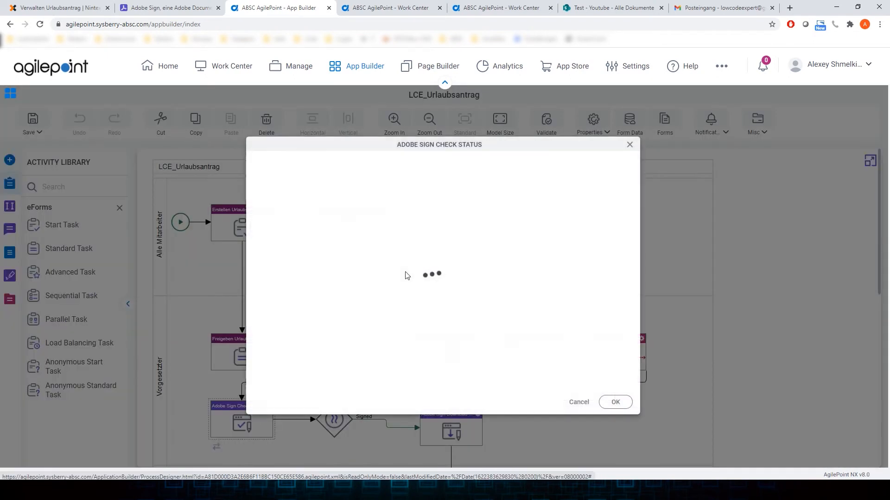
click(570, 401)
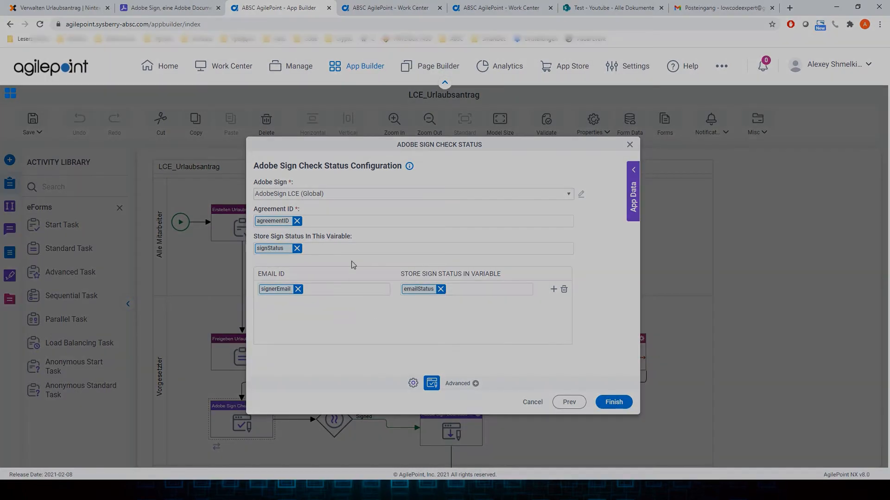
Check the Signed rule signStatus == SIGNED and close the condition dialog.
double_click(344, 426)
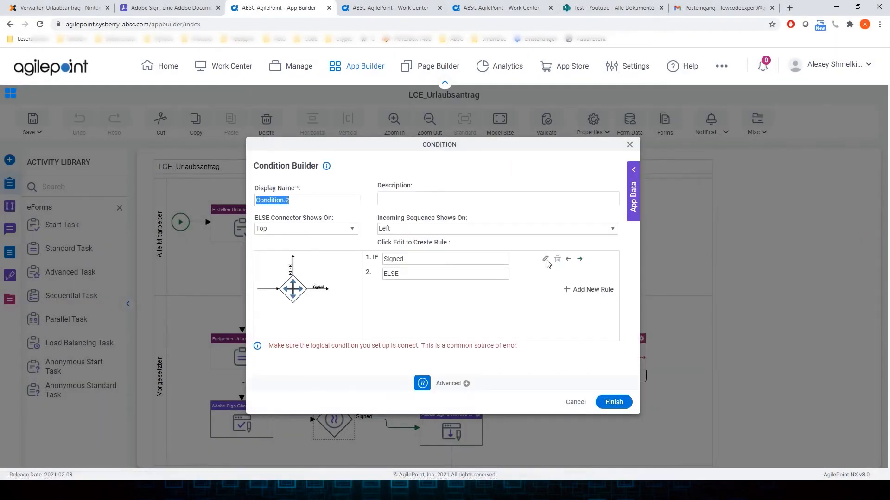
click(545, 260)
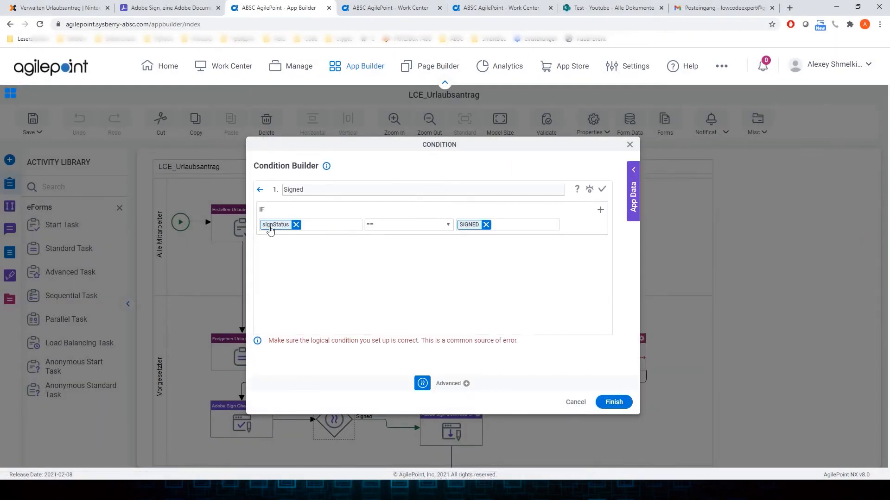
click(630, 145)
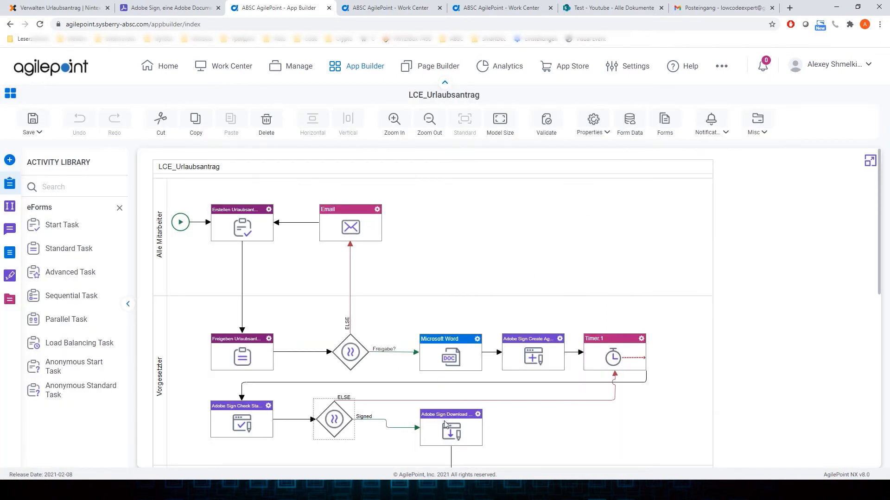
double_click(445, 424)
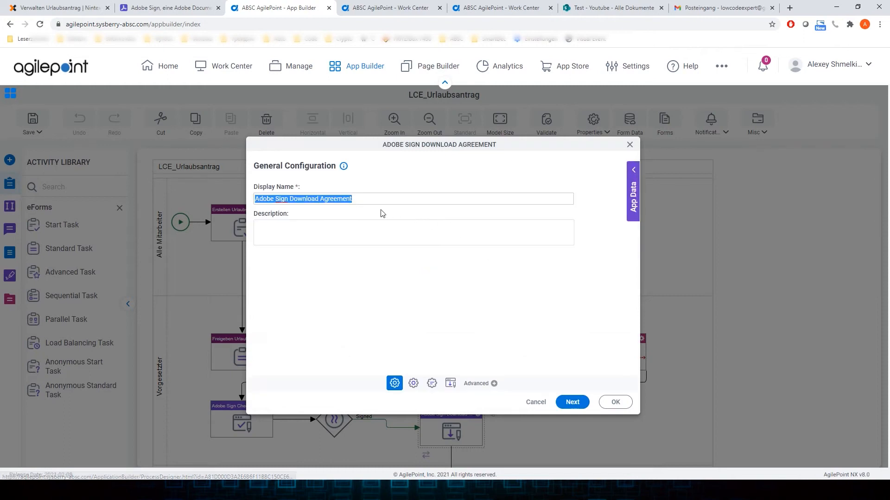
Have Download Agreement save agreementID as Urlaubsantrag_signed.pdf to SharePoint Dokumente/Youtube, path in filePath.
click(571, 403)
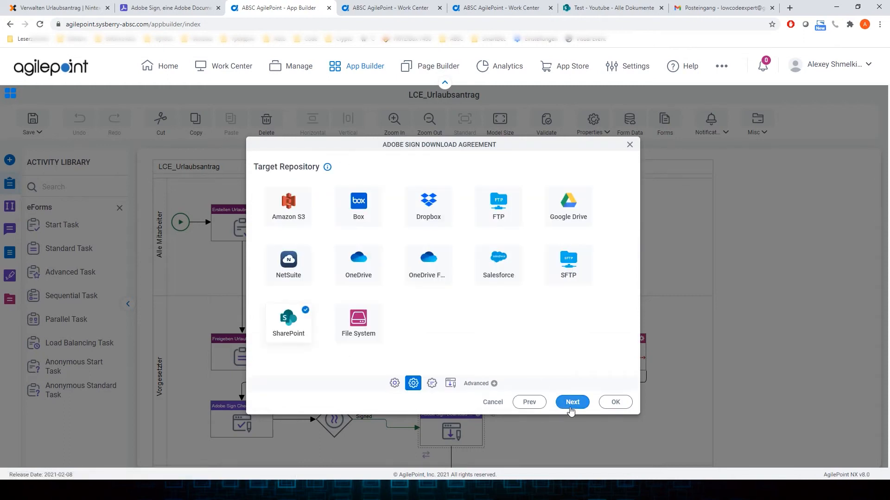
click(569, 401)
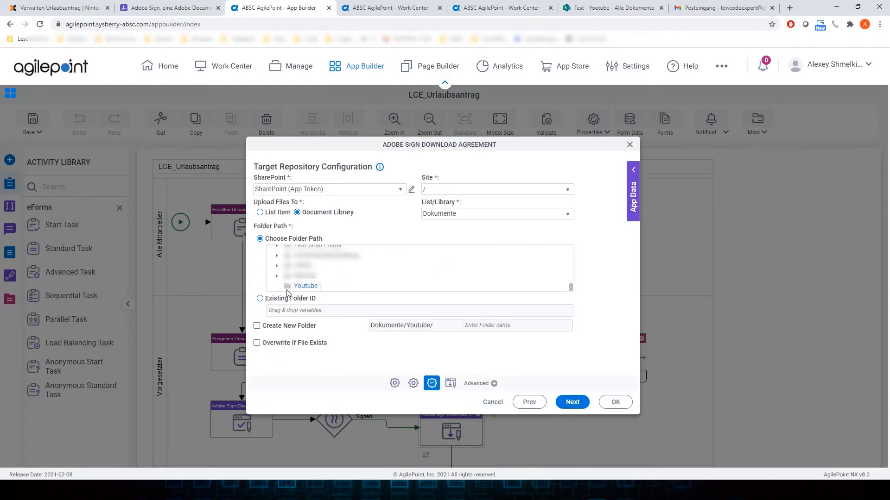
click(573, 402)
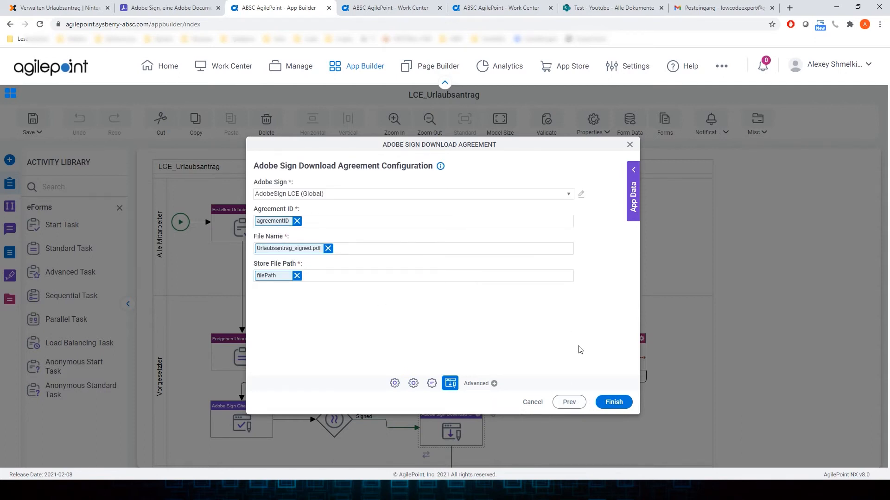
click(614, 403)
scroll(238, 360, down, 2)
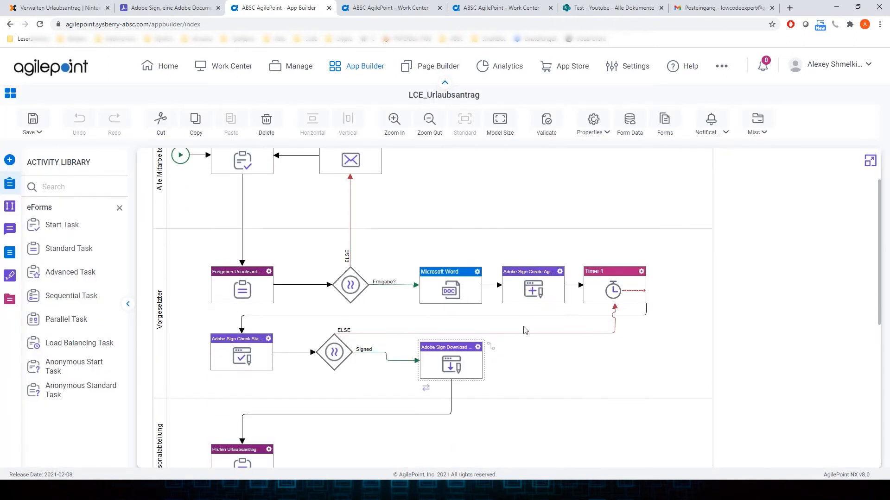
Save and check in the LCE_Urlaubsantrag process model.
scroll(294, 374, down, 4)
scroll(308, 374, up, 3)
scroll(308, 350, up, 3)
click(33, 125)
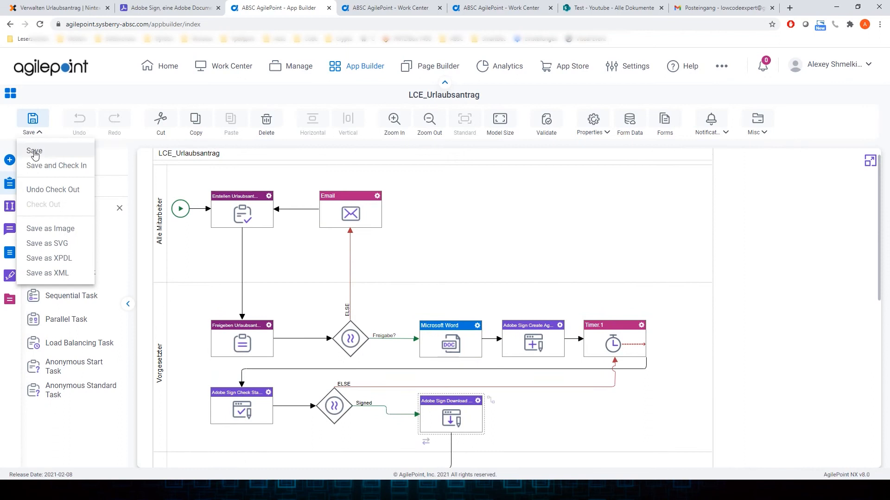
click(37, 167)
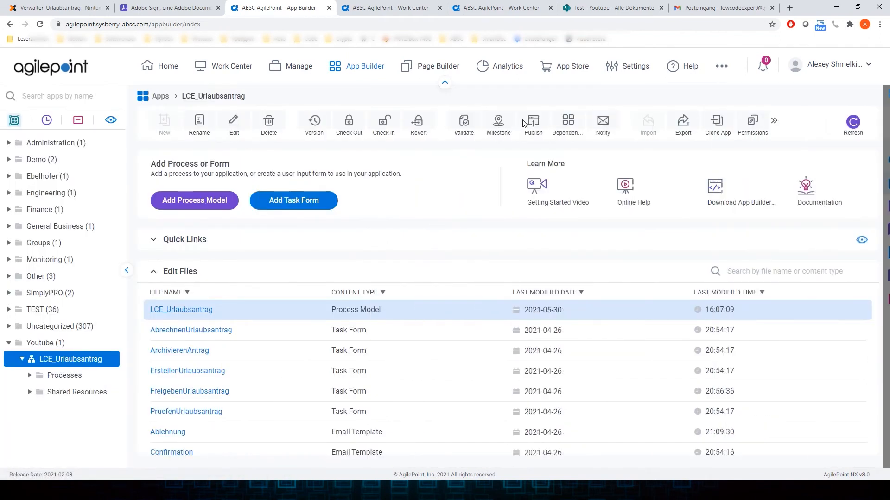
Publish LCE_Urlaubsantrag as version 1.12 and launch a new leave-request form from Work Center.
click(532, 122)
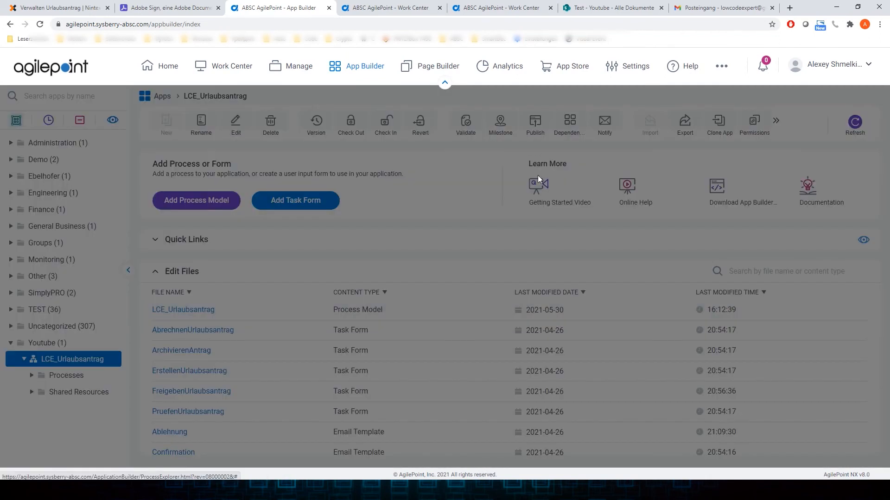
click(577, 393)
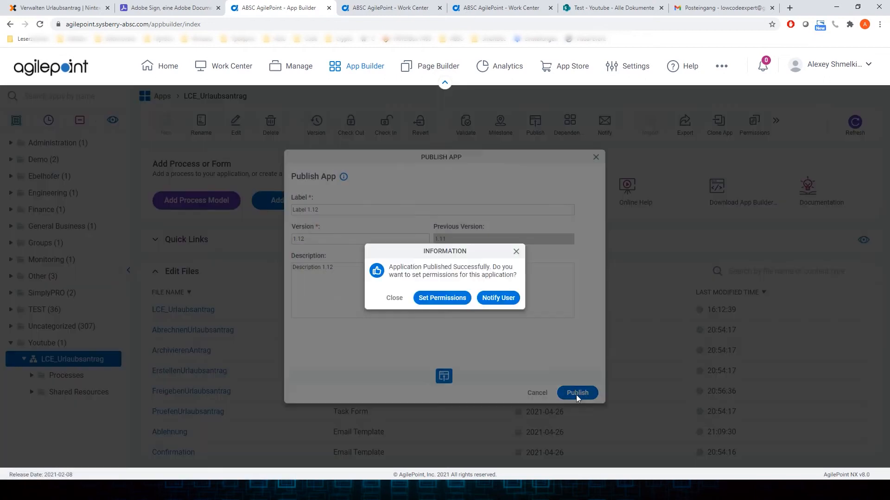
click(391, 8)
click(177, 199)
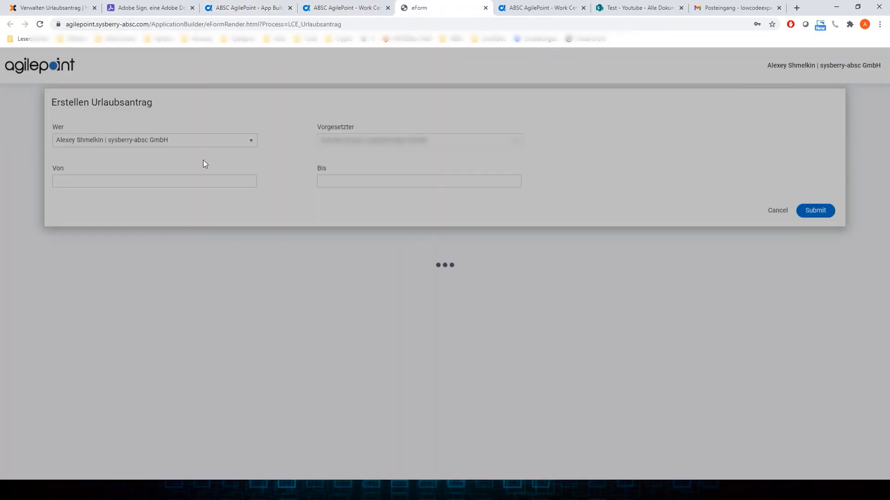
Set the leave dates: Von 06.06.2021 and Bis 10.06.2021.
click(206, 180)
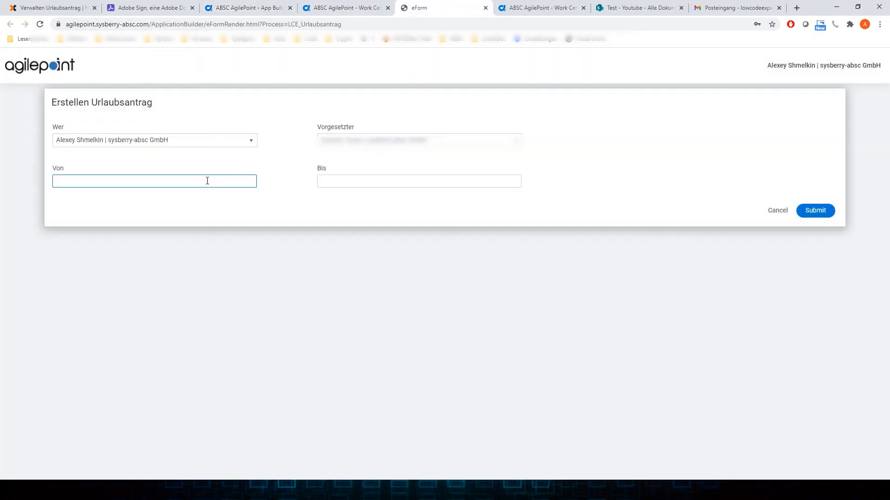
click(179, 197)
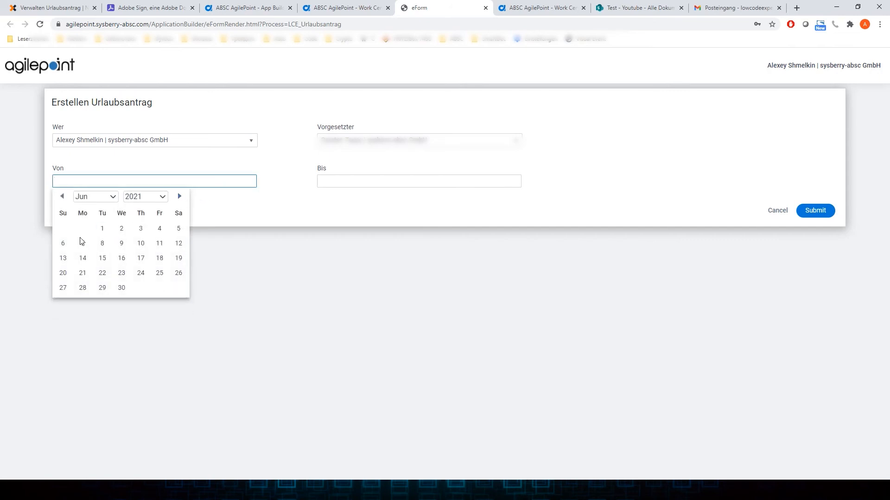
click(63, 243)
click(331, 182)
click(444, 196)
click(405, 243)
Submit the leave request and return to the Work Center task list.
click(825, 211)
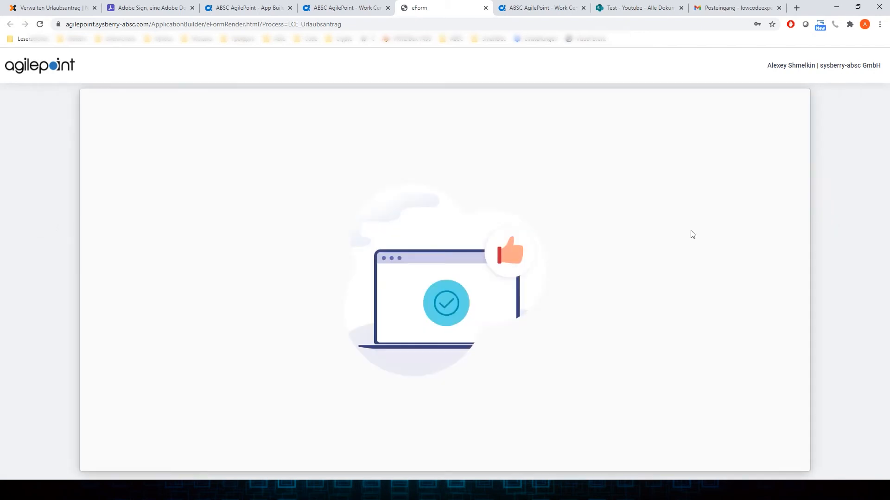
key(ctrl+w)
click(500, 8)
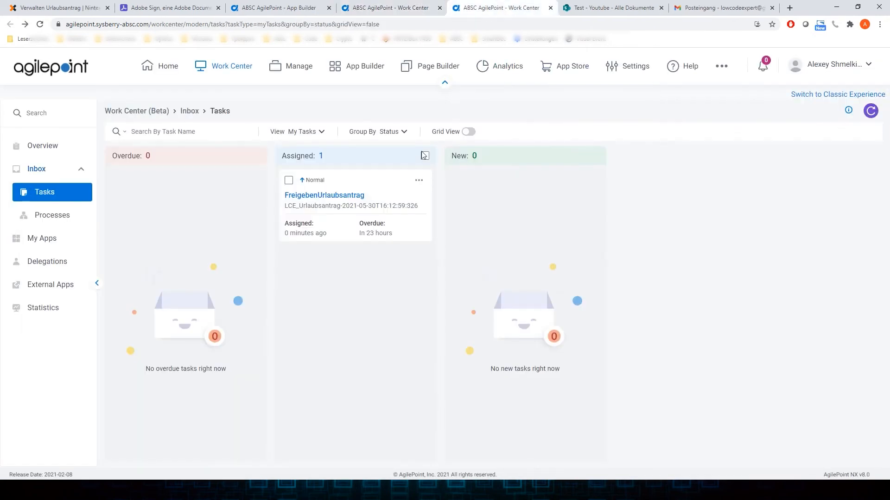
Approve the FreigebenUrlaubsantrag task with Yes and confirm the process reached Adobe Sign Create Agreement.
click(386, 181)
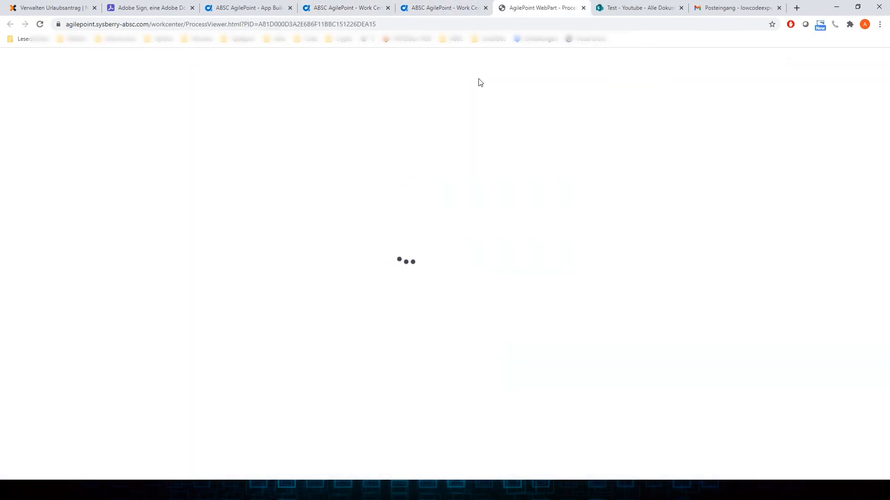
click(439, 8)
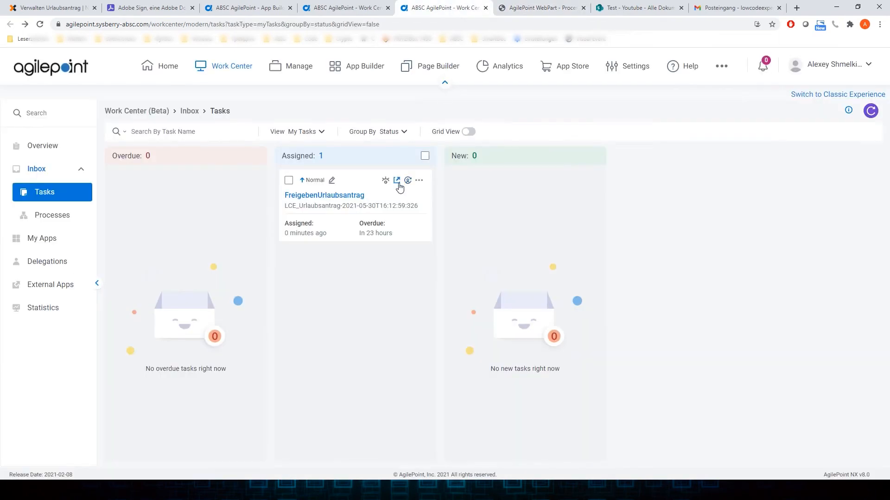
click(397, 182)
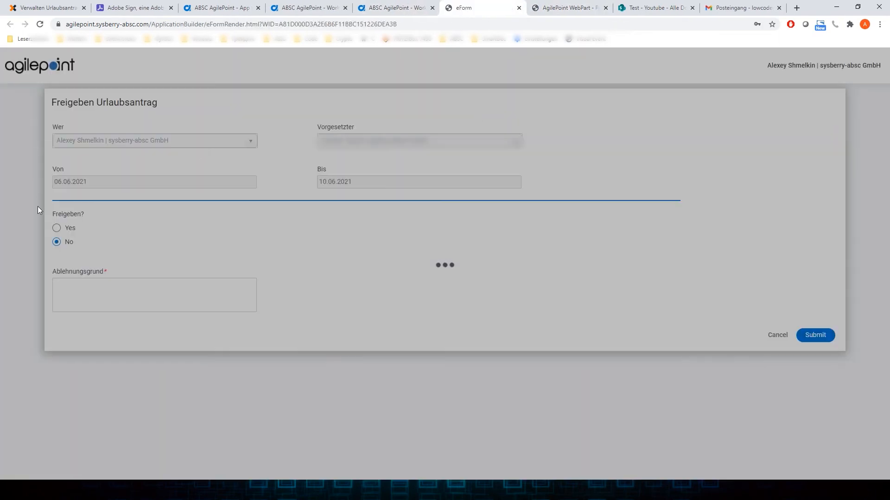
click(56, 228)
click(559, 10)
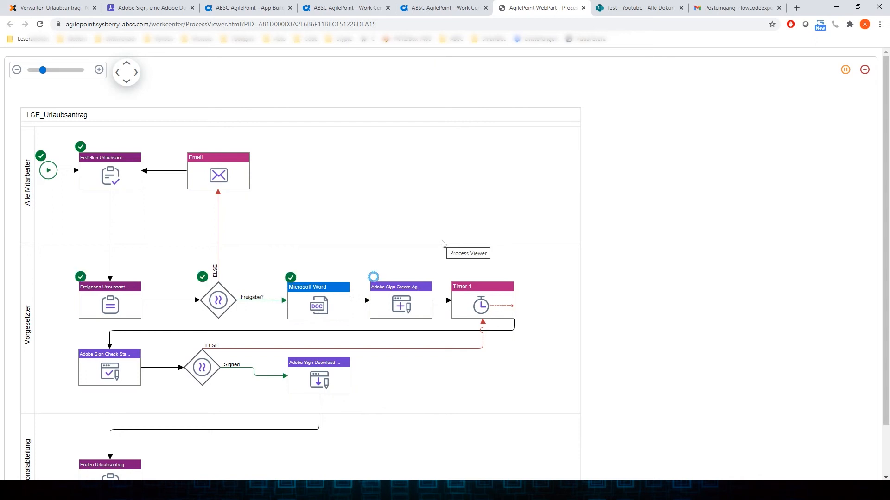
click(623, 7)
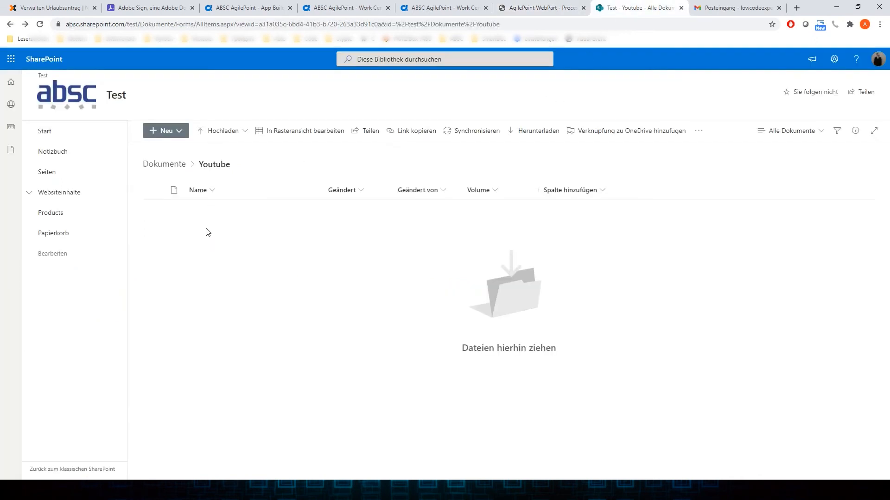
Preview the generated Urlaubsantrag.pdf in the Youtube library, then recheck the process diagram.
click(228, 211)
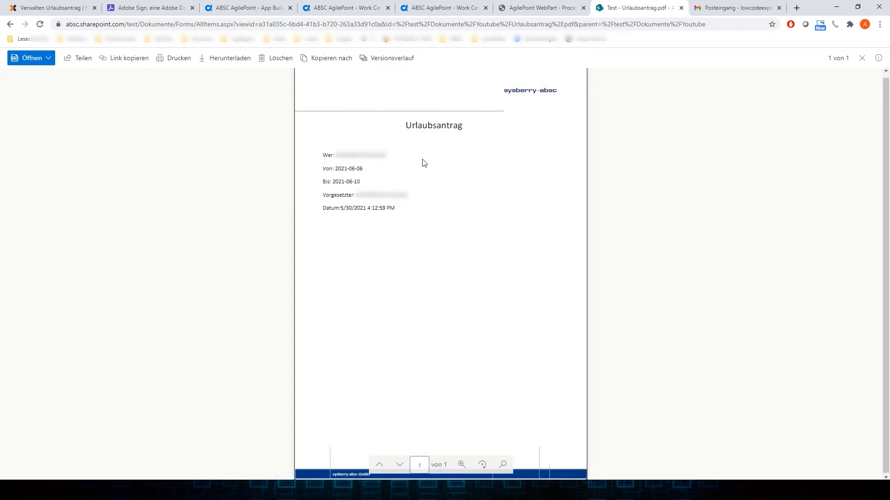
click(10, 24)
click(537, 7)
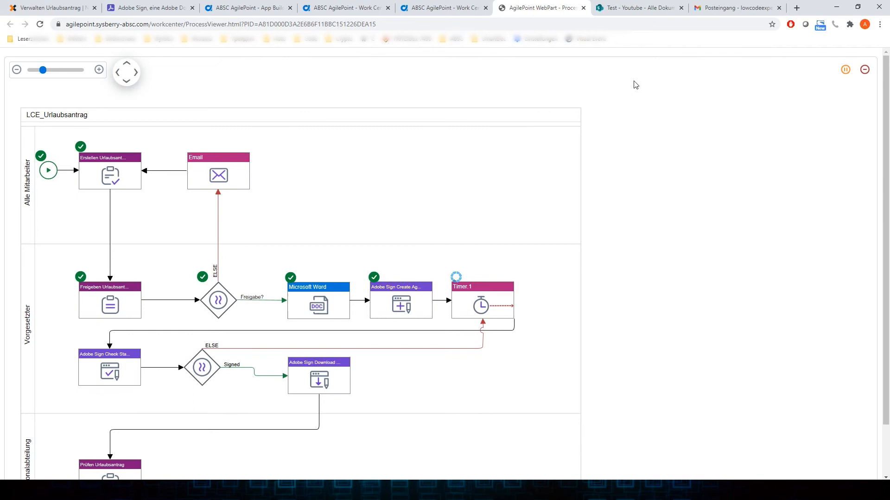
Open the signature request e-mail and begin reviewing the Urlaubsantrag agreement.
click(726, 8)
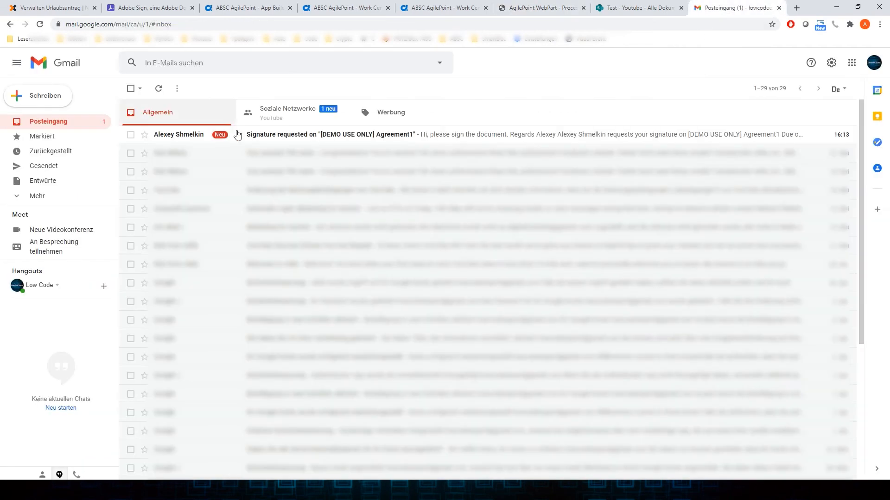
click(270, 137)
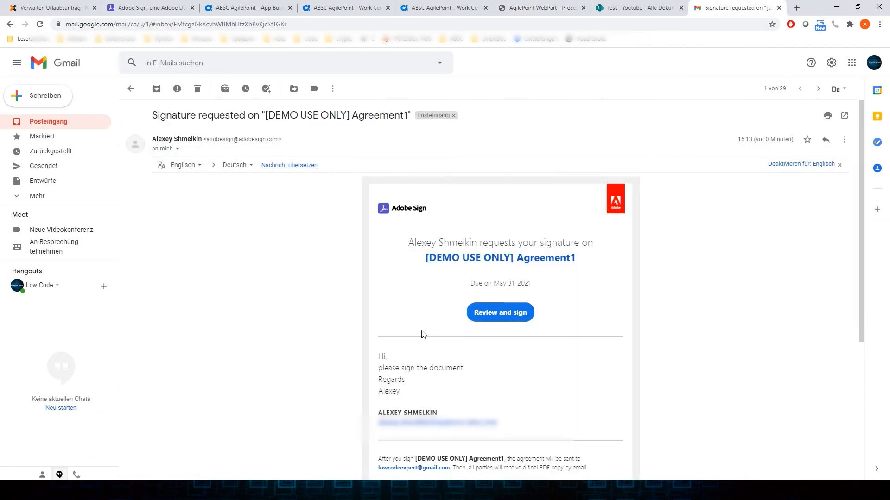
click(528, 314)
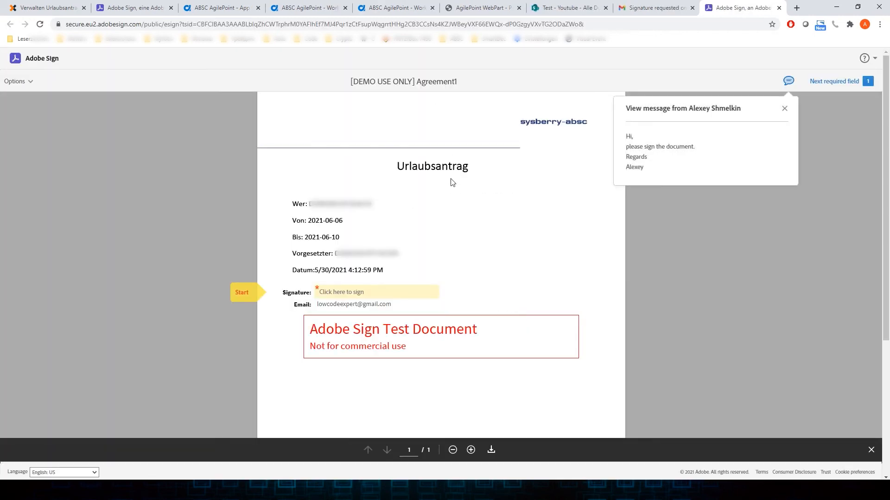
Sign the agreement with the signer's typed name and close the confirmation page.
click(387, 291)
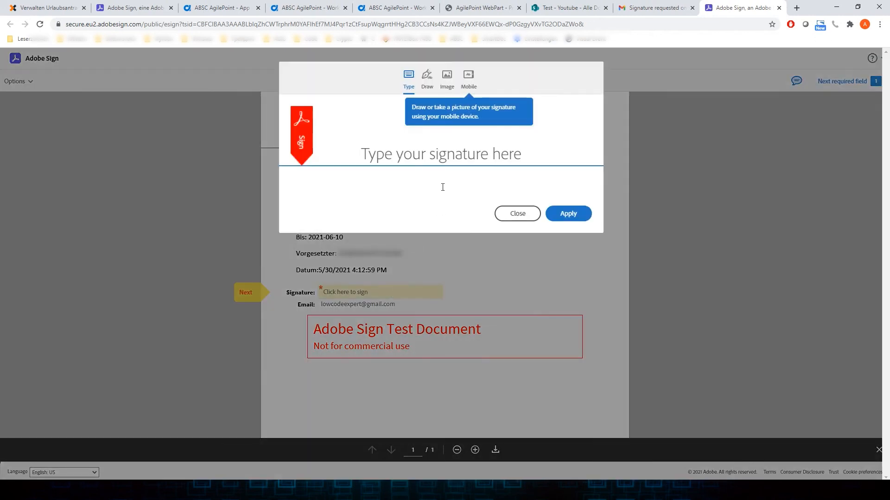
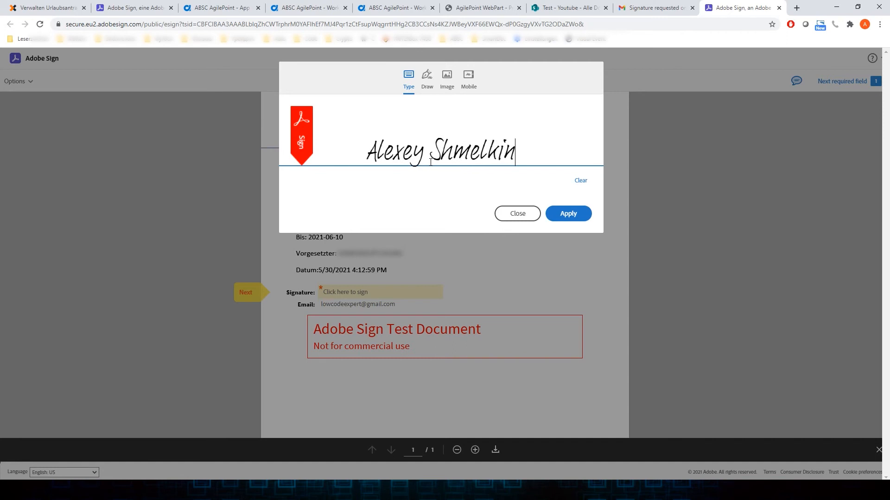
click(568, 214)
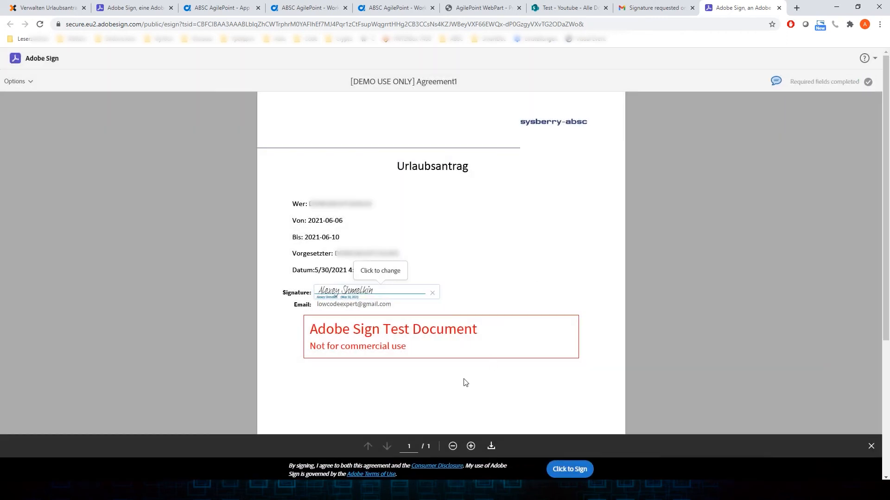
click(566, 469)
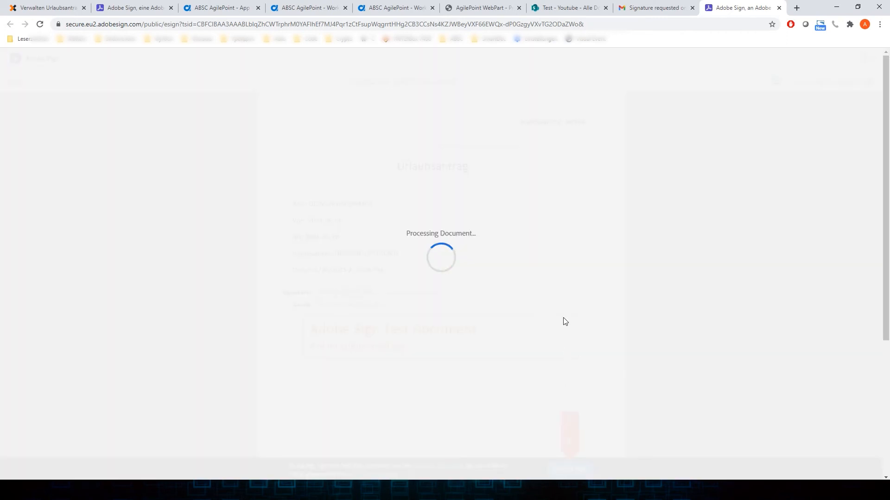
click(779, 7)
Open the 'Approval requested' e-mail and the agreement for review.
click(159, 88)
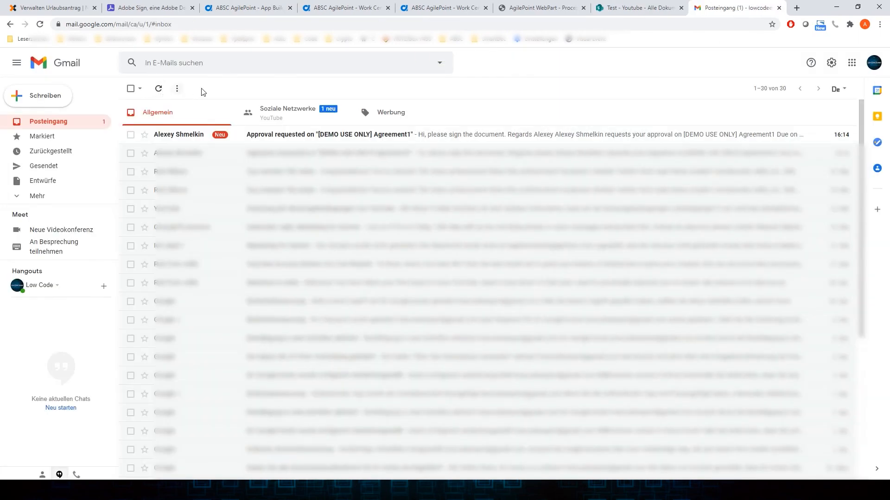
click(301, 142)
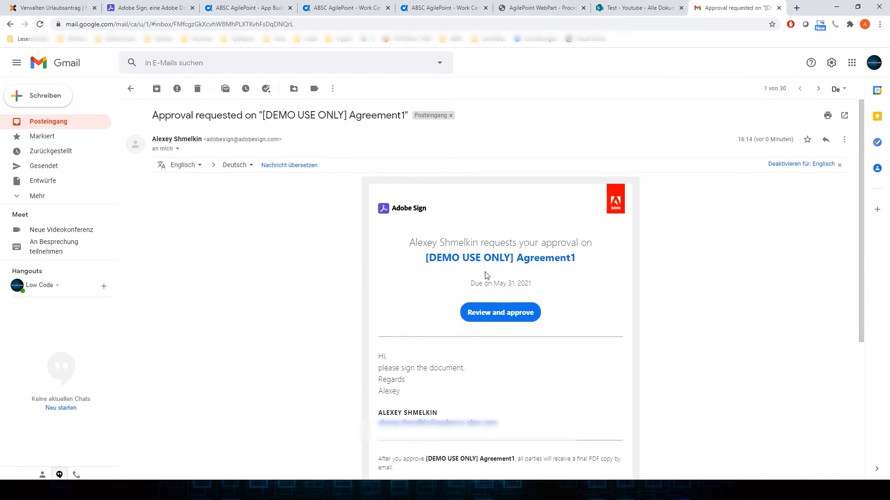
click(493, 315)
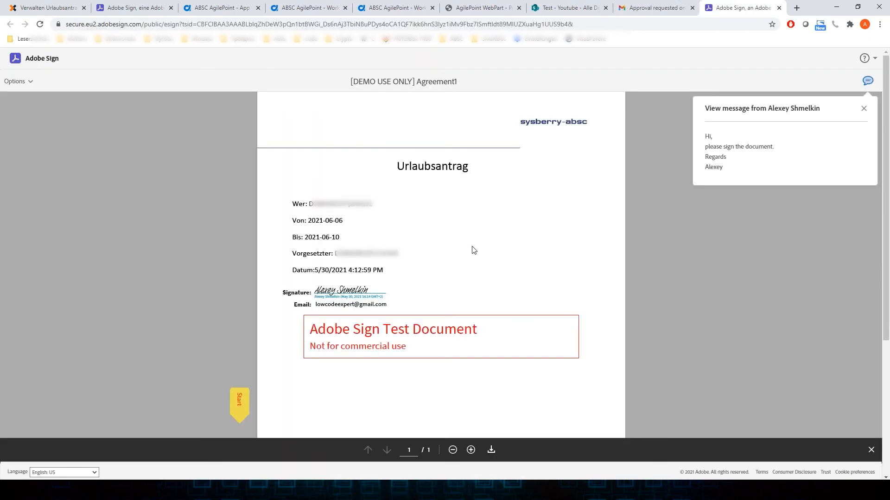
click(237, 406)
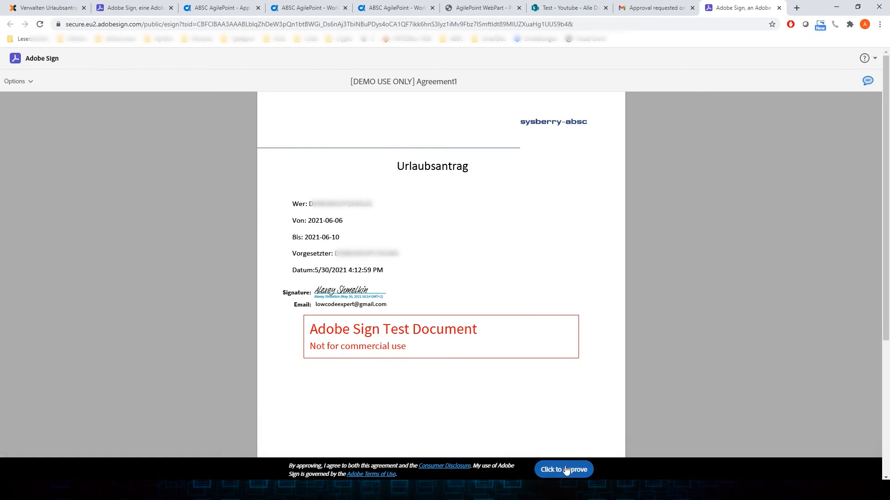
Approve the agreement by entering the approver's name, then close the page.
click(566, 471)
click(401, 129)
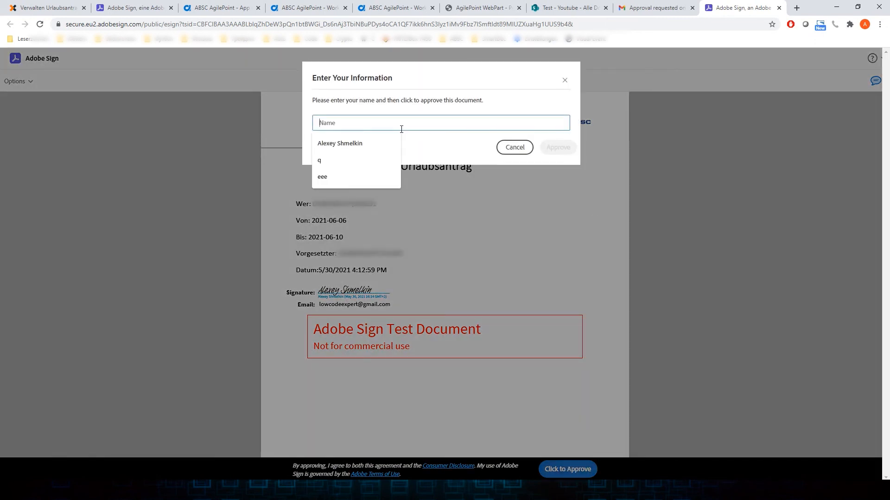
click(571, 148)
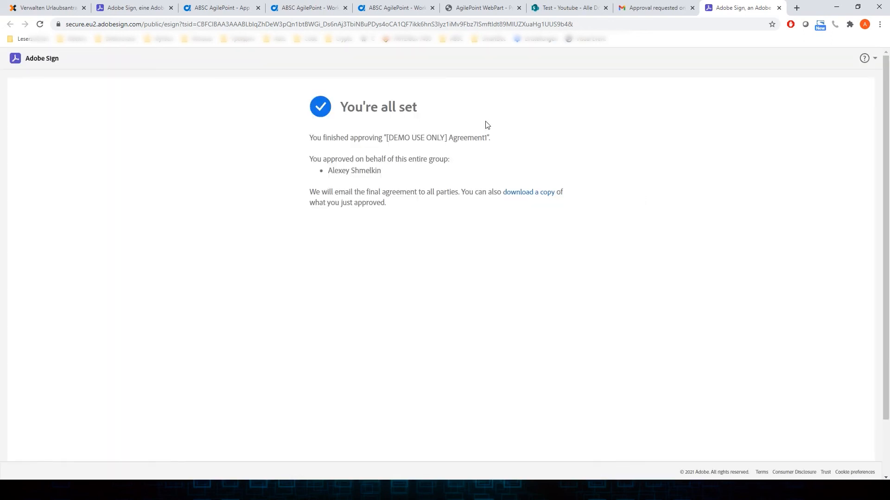
click(779, 8)
click(114, 119)
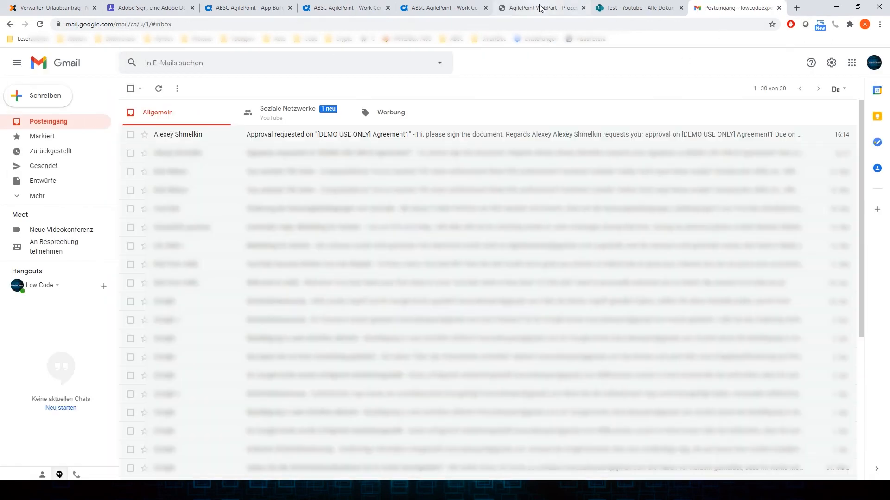
Confirm Check Status and Download Agreement completed, then view Urlaubsantrag_signed.pdf in SharePoint.
click(533, 8)
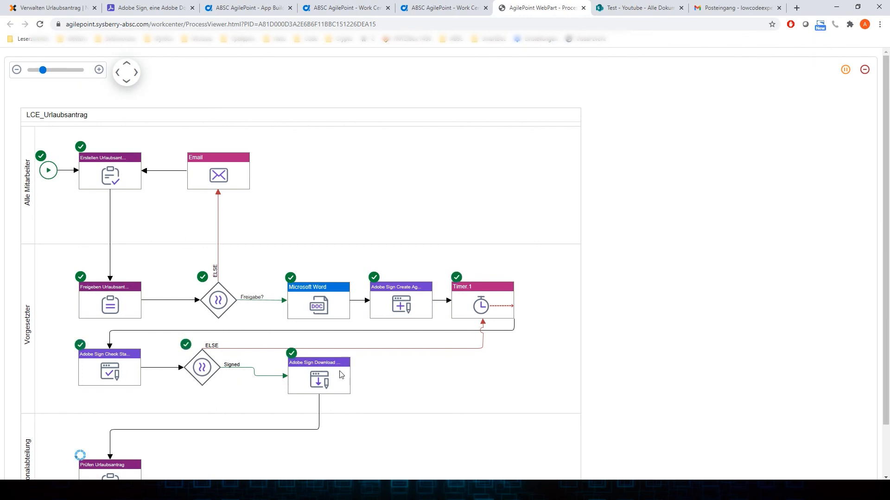
click(634, 10)
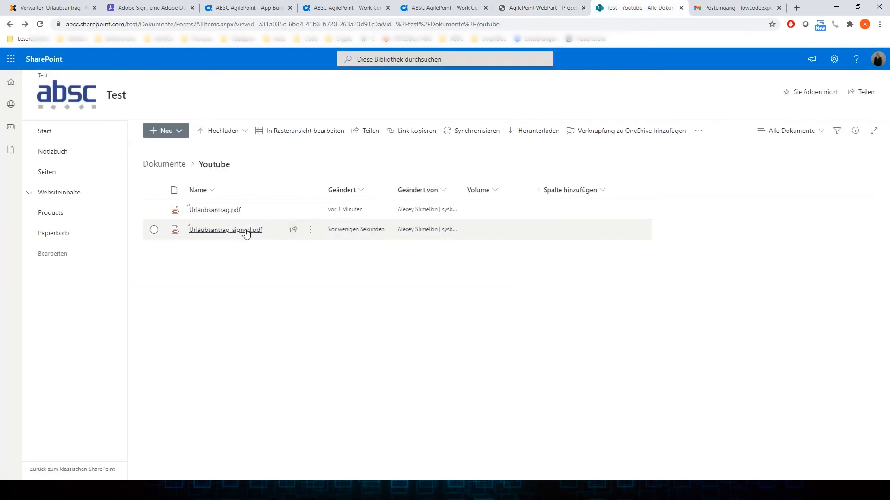
Preview the signed Urlaubsantrag_signed.pdf, then refresh the AgilePoint task list to show PruefenUrlaubsantrag.
click(246, 230)
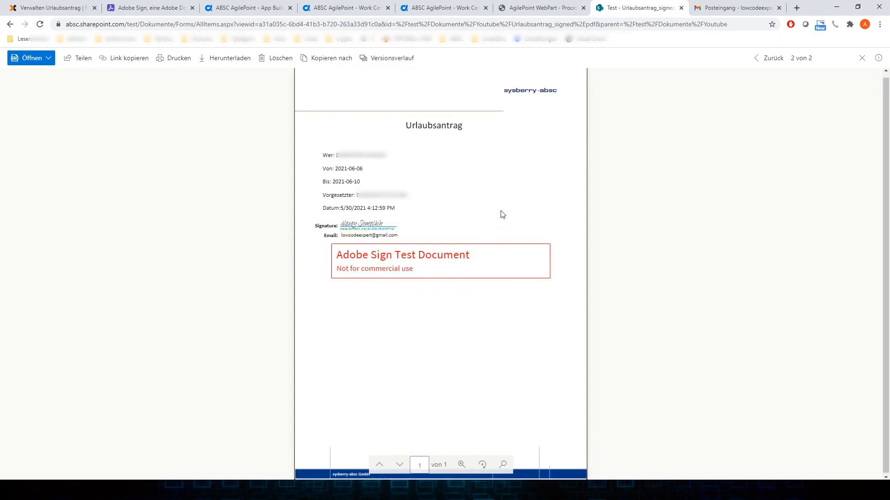
click(10, 24)
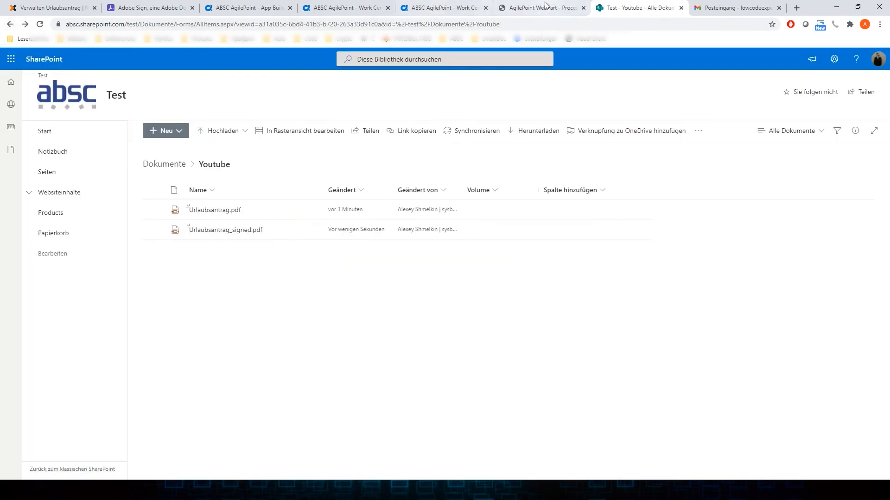
click(542, 8)
click(442, 7)
click(863, 112)
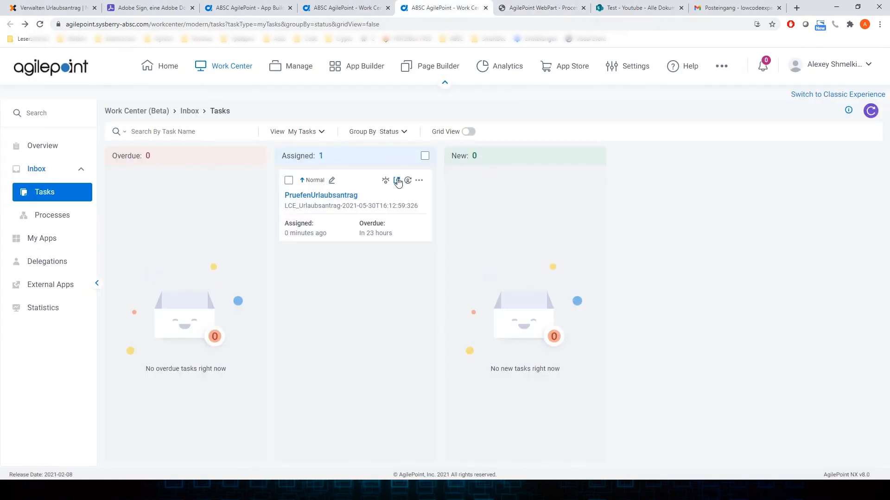
Submit the PruefenUrlaubsantrag review and AbrechnenUrlaubsantrag accounting task forms.
click(397, 181)
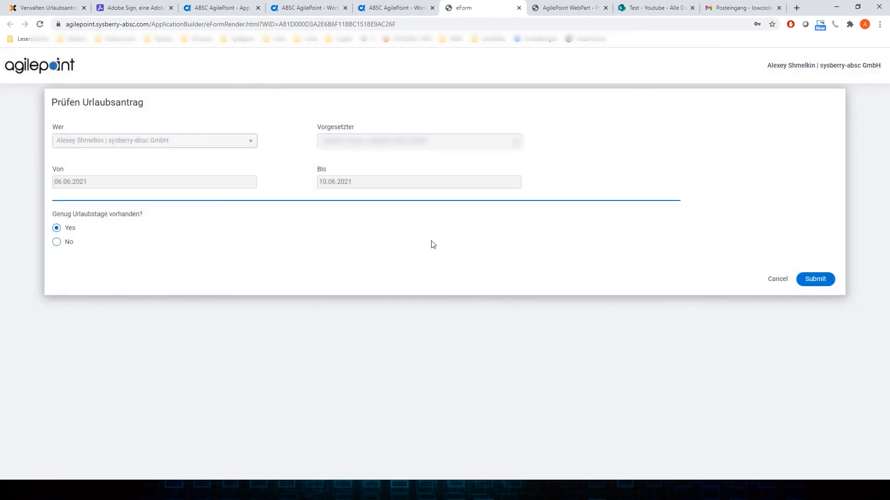
click(815, 279)
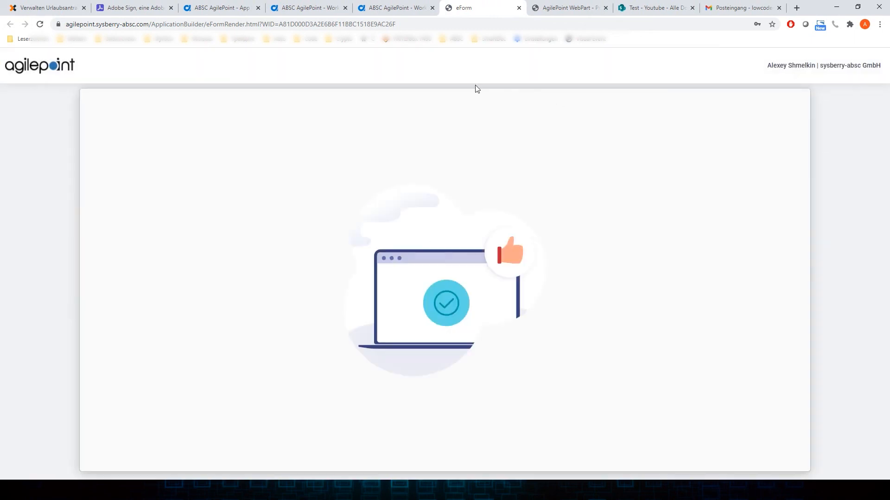
click(871, 112)
click(397, 181)
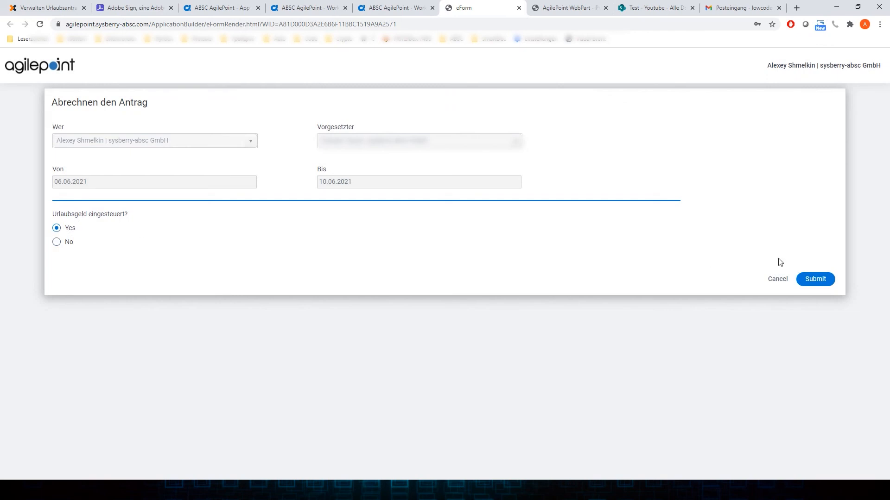
click(815, 279)
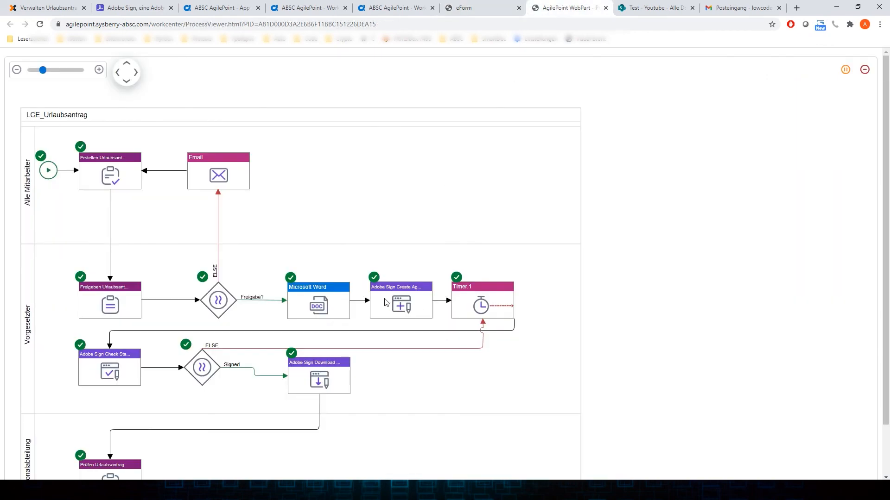
Submit the ArchivierenUrlaubsantrag form with Archiviert? set to Yes and verify the process finished.
scroll(411, 262, down, 7)
click(442, 8)
click(871, 112)
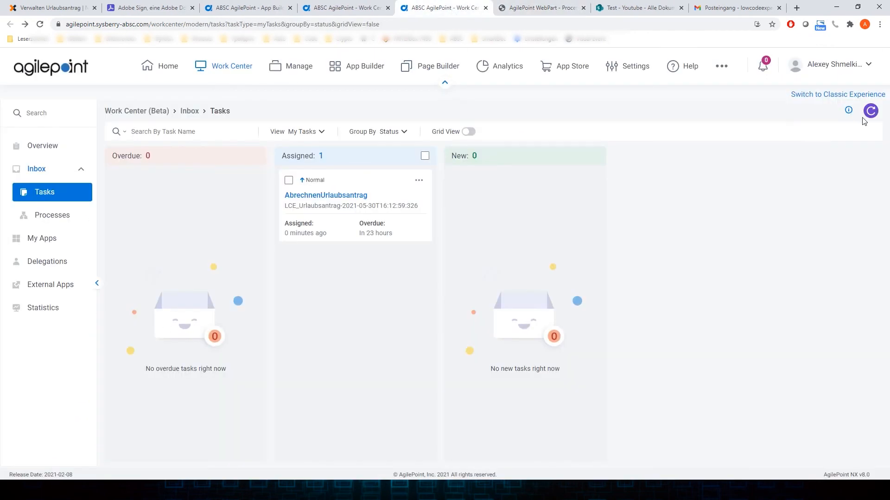
click(397, 181)
click(56, 228)
click(815, 279)
click(553, 10)
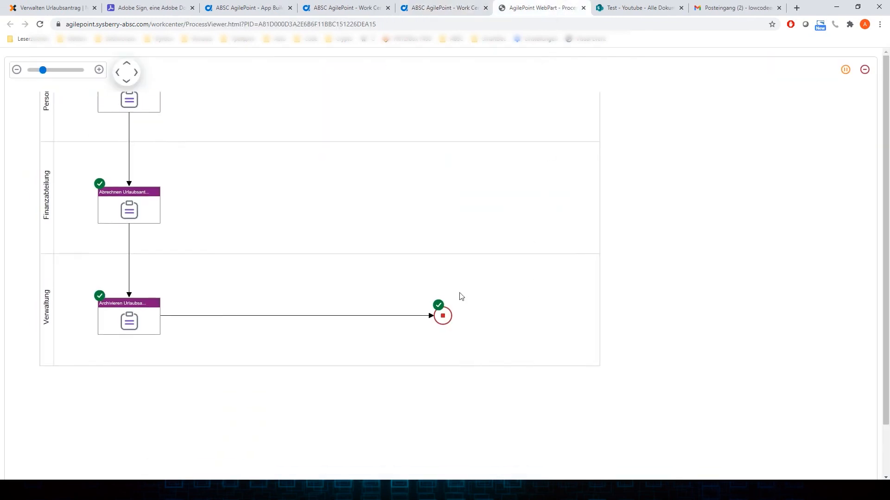